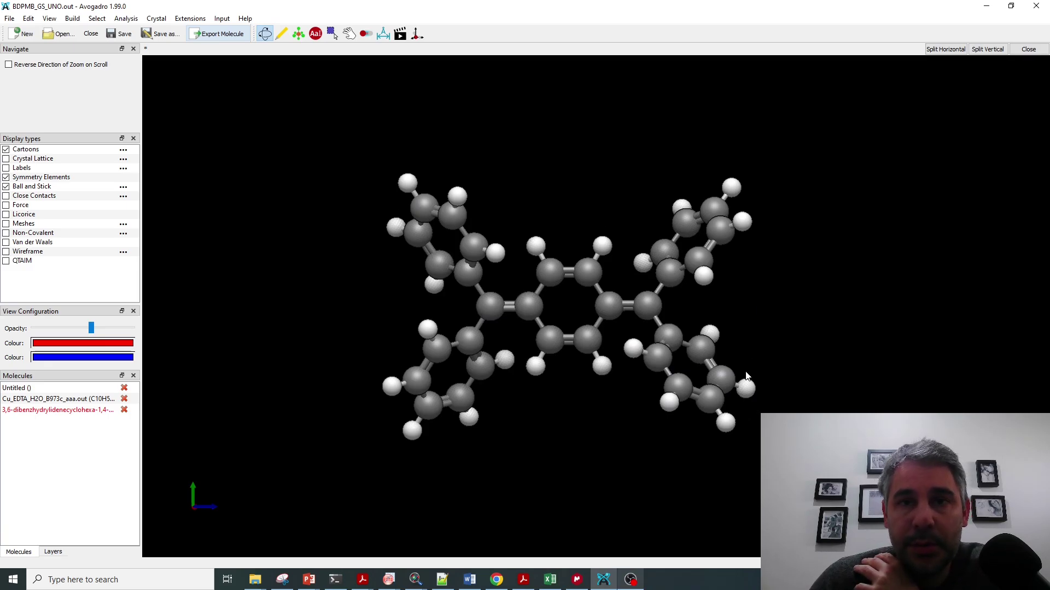
Open the Create Surfaces dialog and move it clear of the molecule
left_click(125, 18)
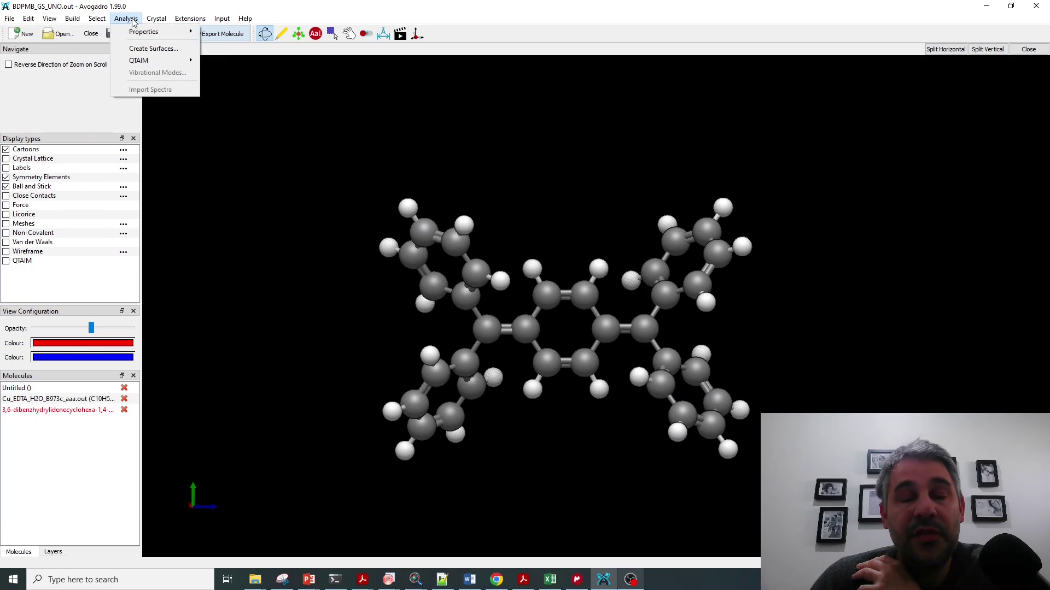
right_click_drag(747, 388, 807, 354)
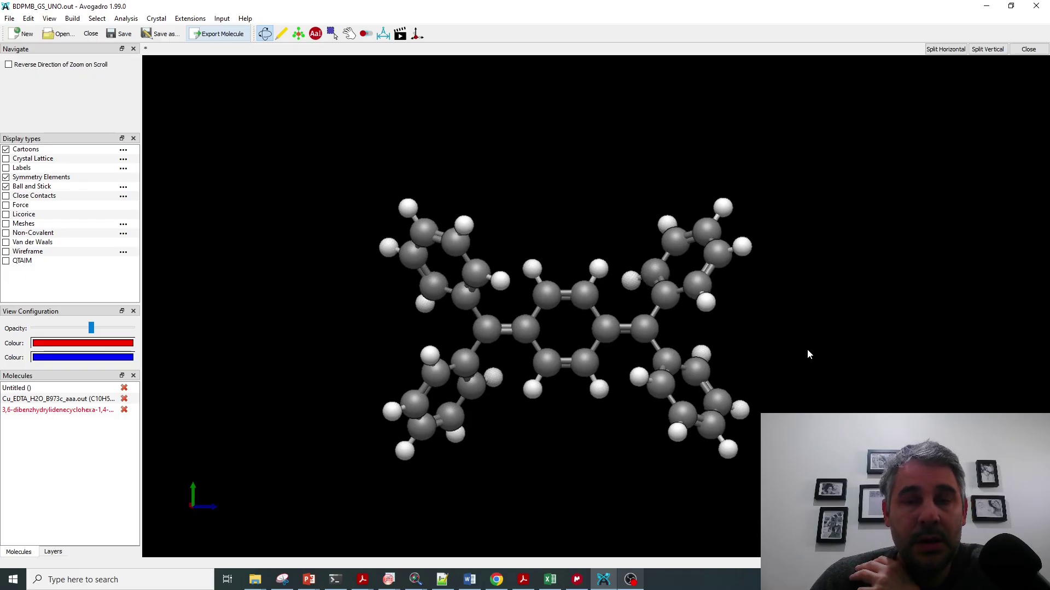
left_click(126, 18)
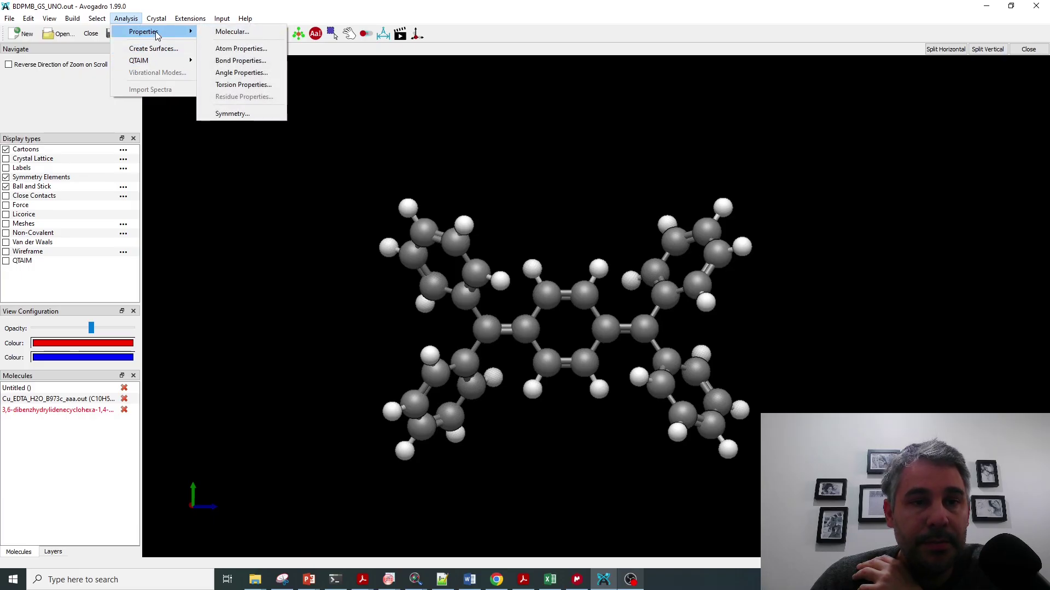
left_click(159, 49)
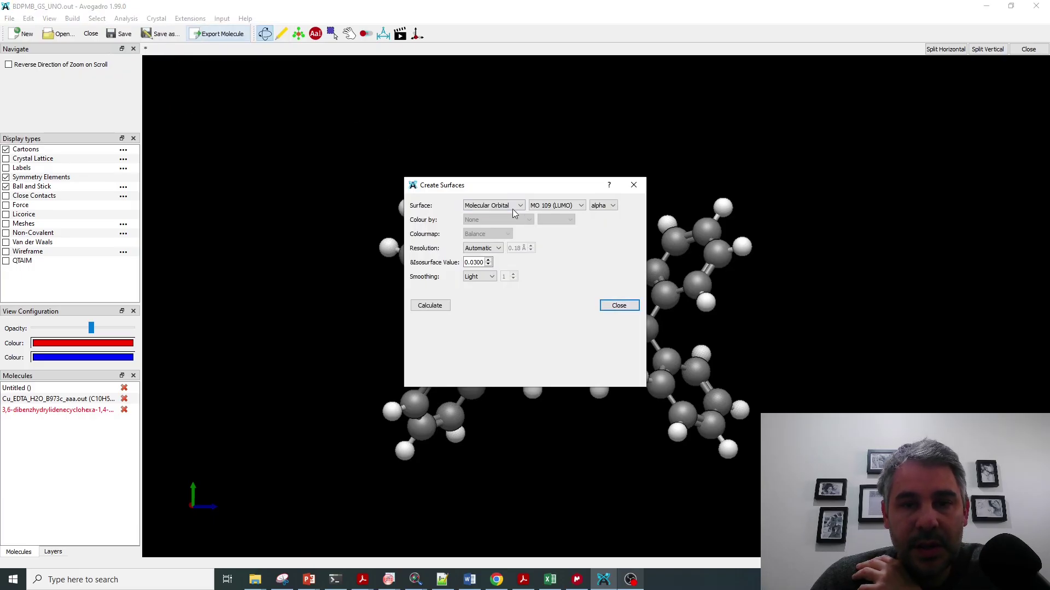
left_click_drag(516, 184, 257, 81)
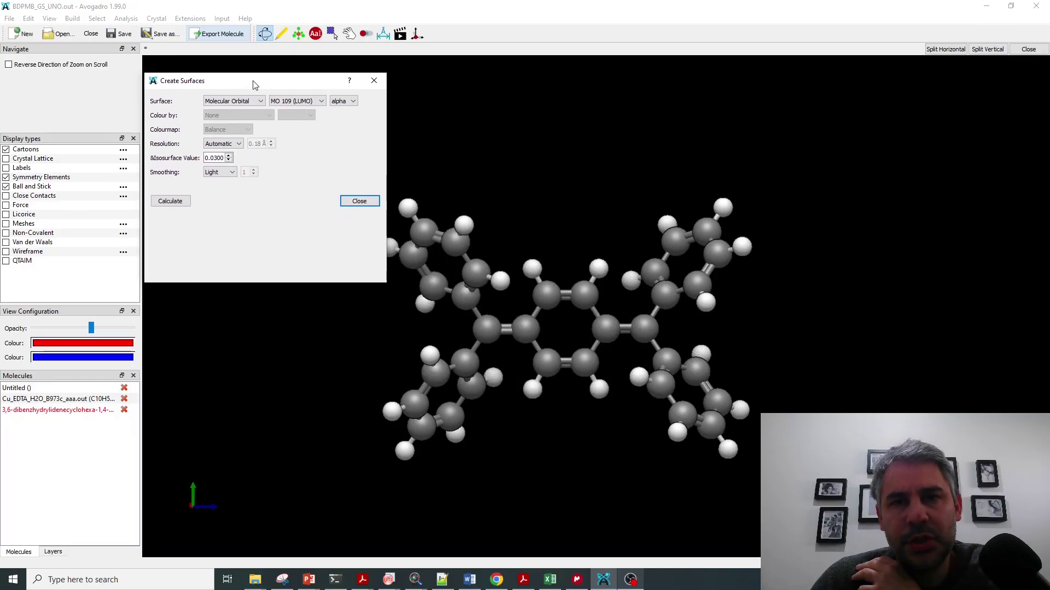
Calculate the molecular orbital surface for MO 108 (HOMO) and move the progress window off the molecule
left_click(254, 103)
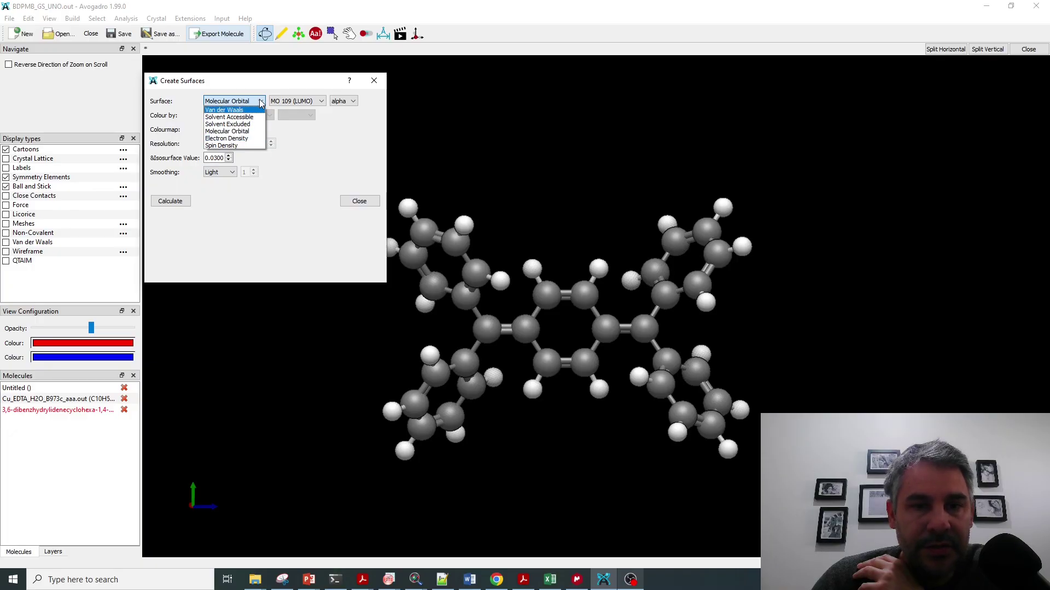
left_click(260, 102)
left_click(321, 102)
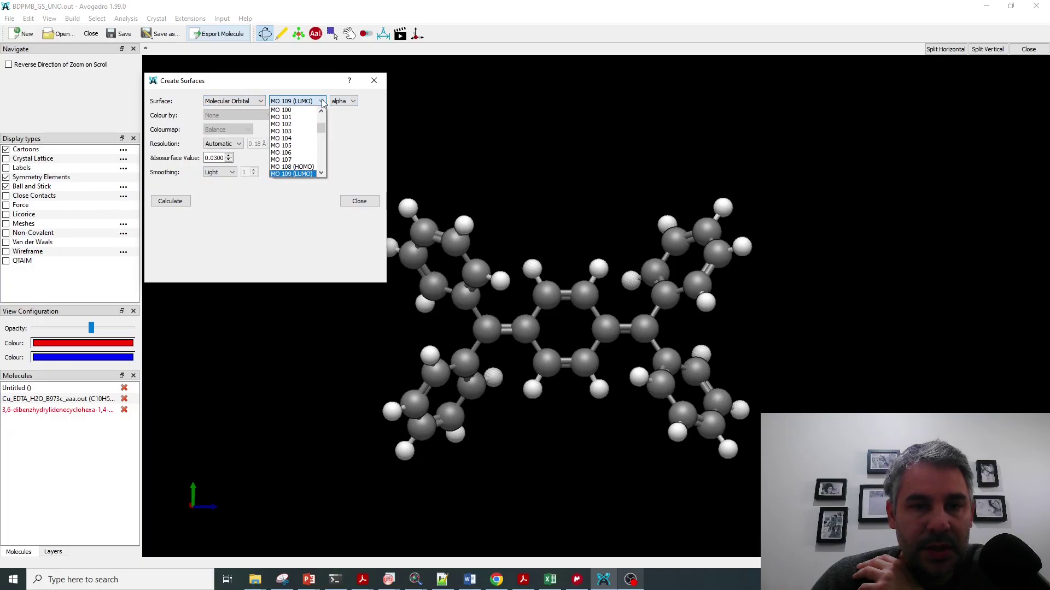
left_click(292, 167)
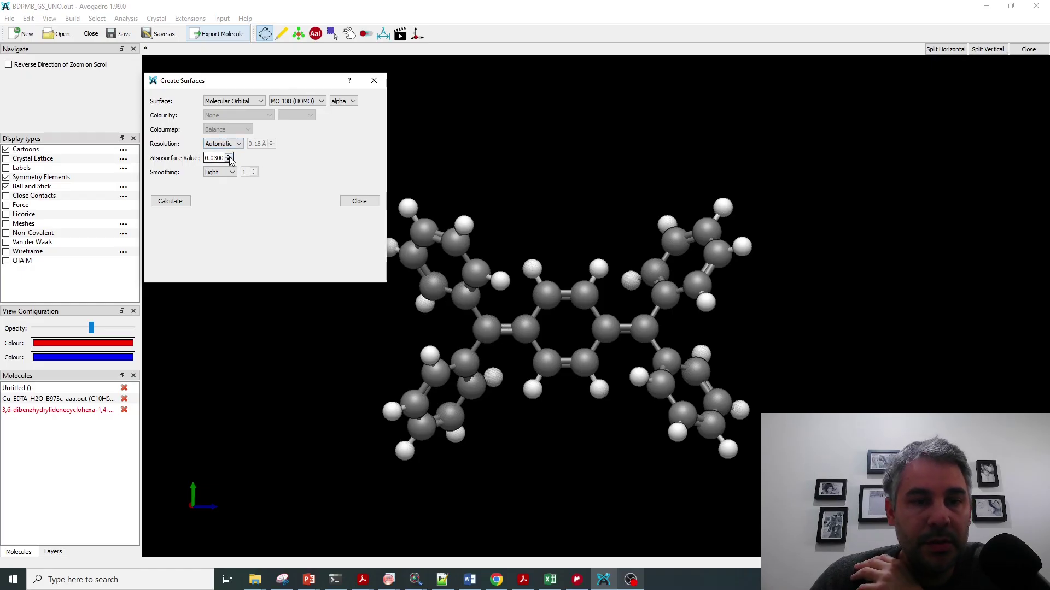
left_click(170, 202)
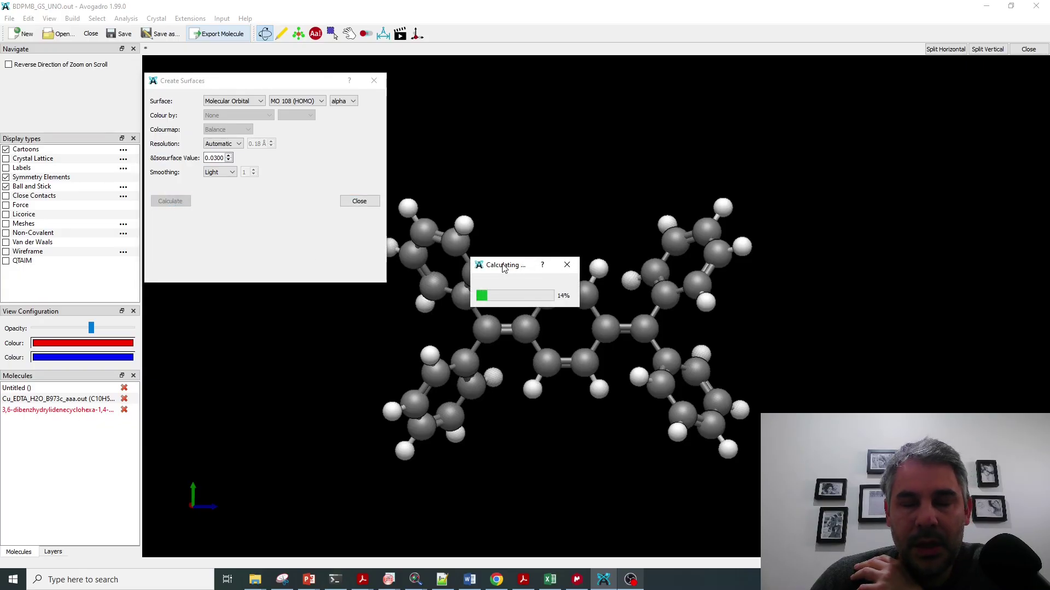
left_click_drag(512, 268, 506, 96)
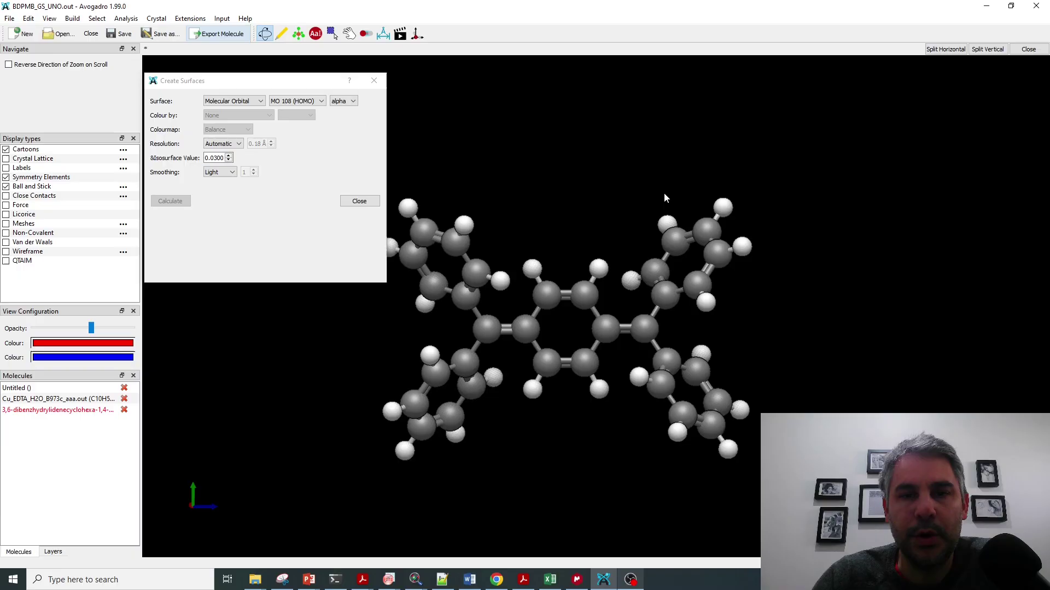
Inspect the HOMO surface from several angles and close the Create Surfaces dialog
left_click_drag(664, 193, 664, 273)
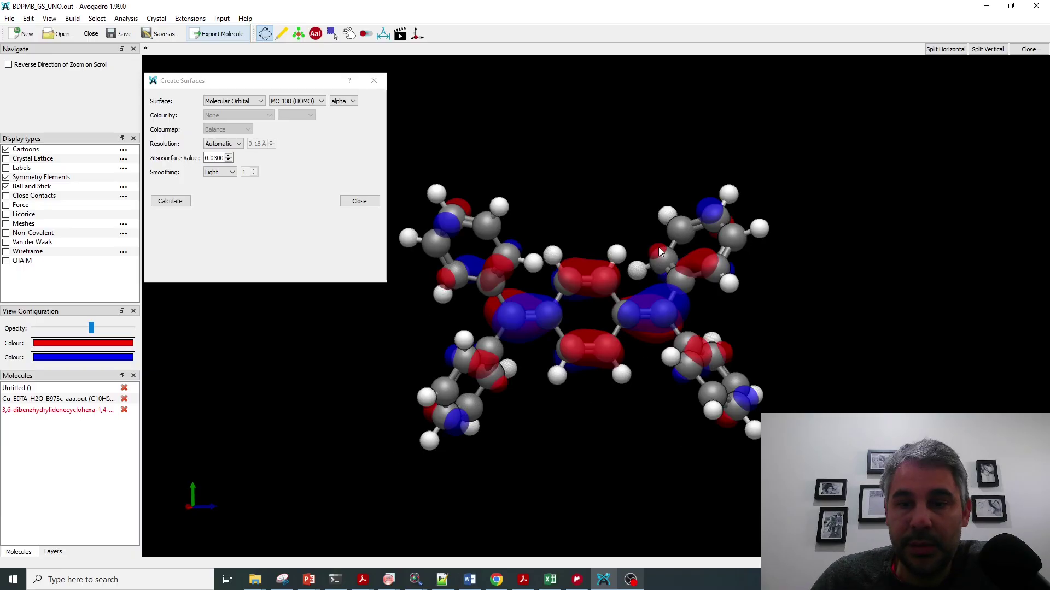
mouse_move(658, 248)
left_mouse_down()
mouse_move(641, 209)
mouse_move(654, 232)
left_mouse_up()
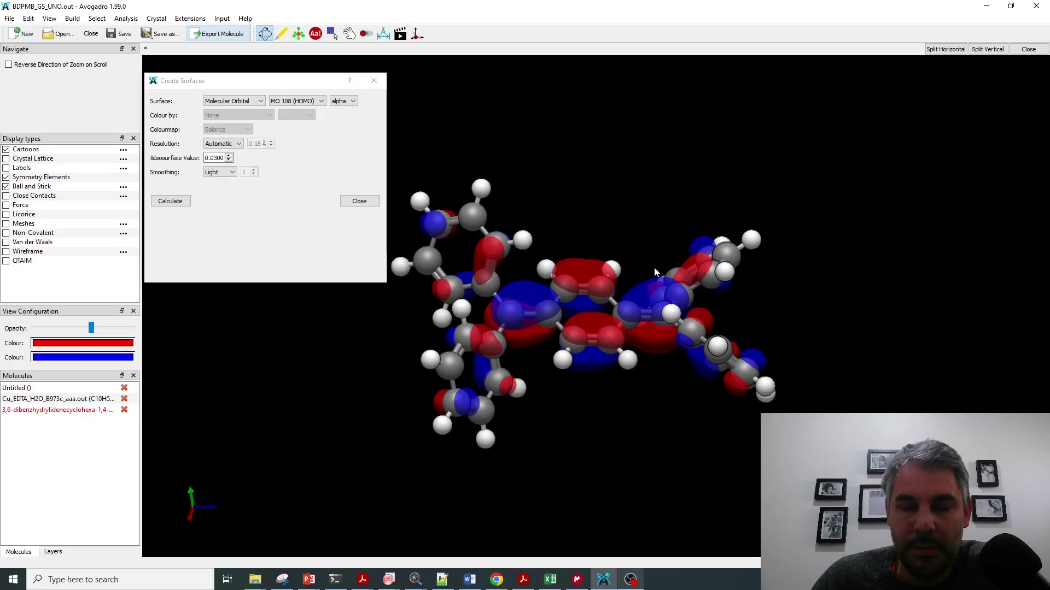
left_click_drag(656, 272, 652, 330)
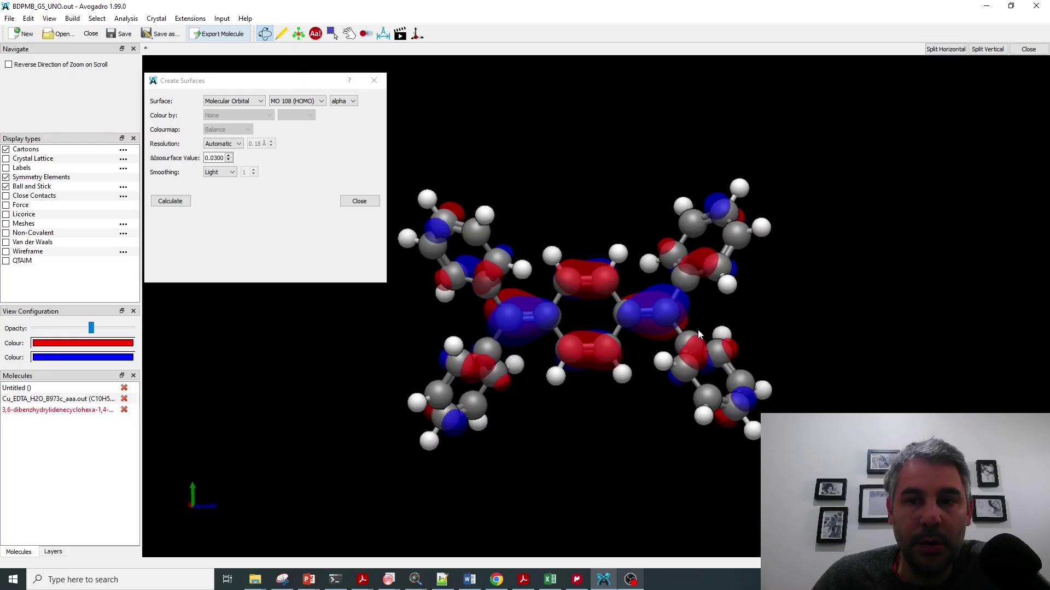
left_click(375, 82)
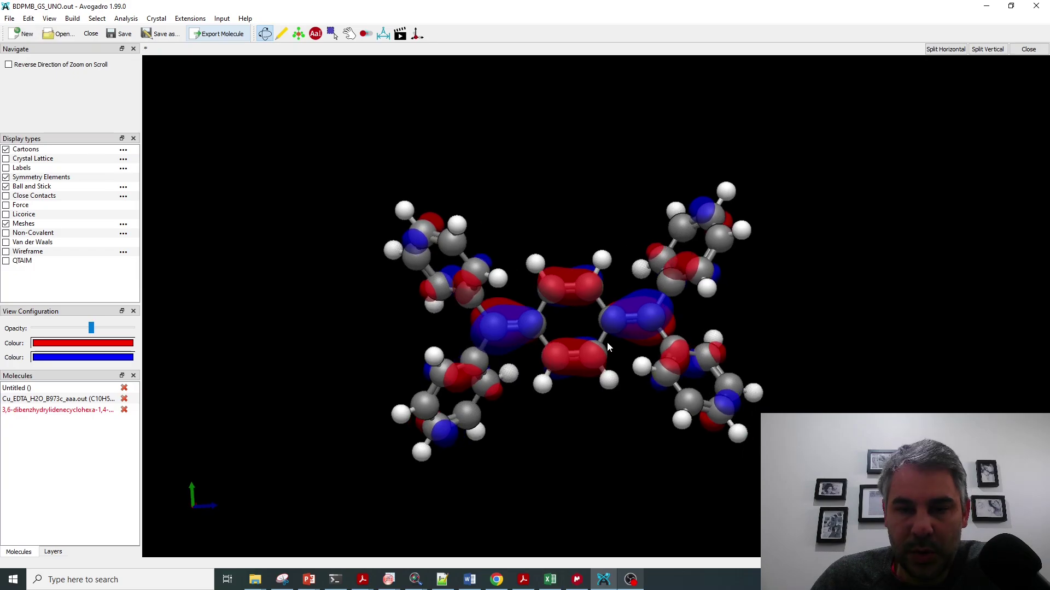
Increase the opacity of the orbital surface slightly
scroll(607, 342, "up", 3)
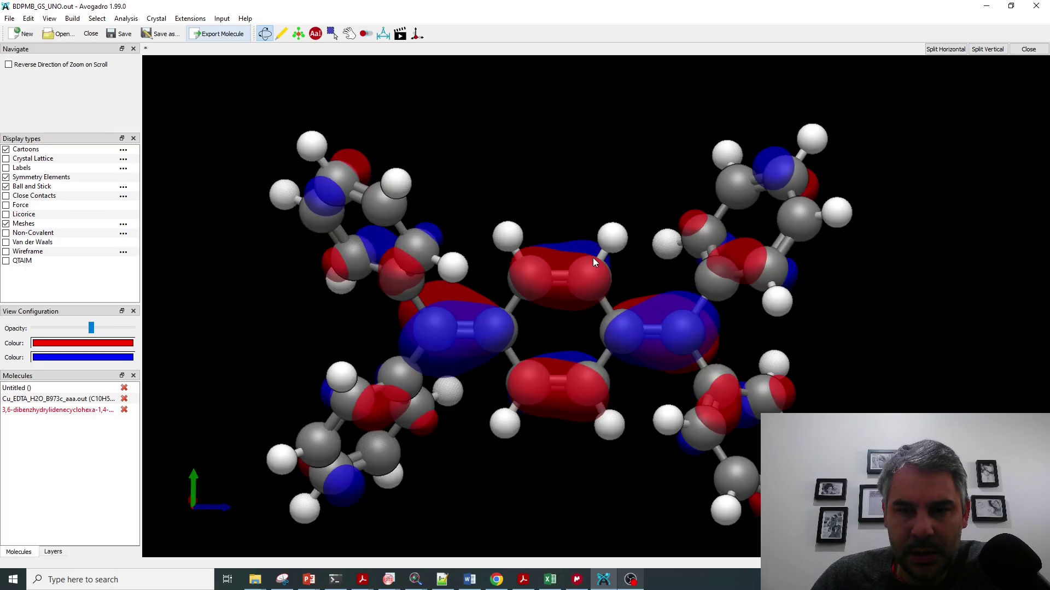
left_click_drag(592, 257, 580, 263)
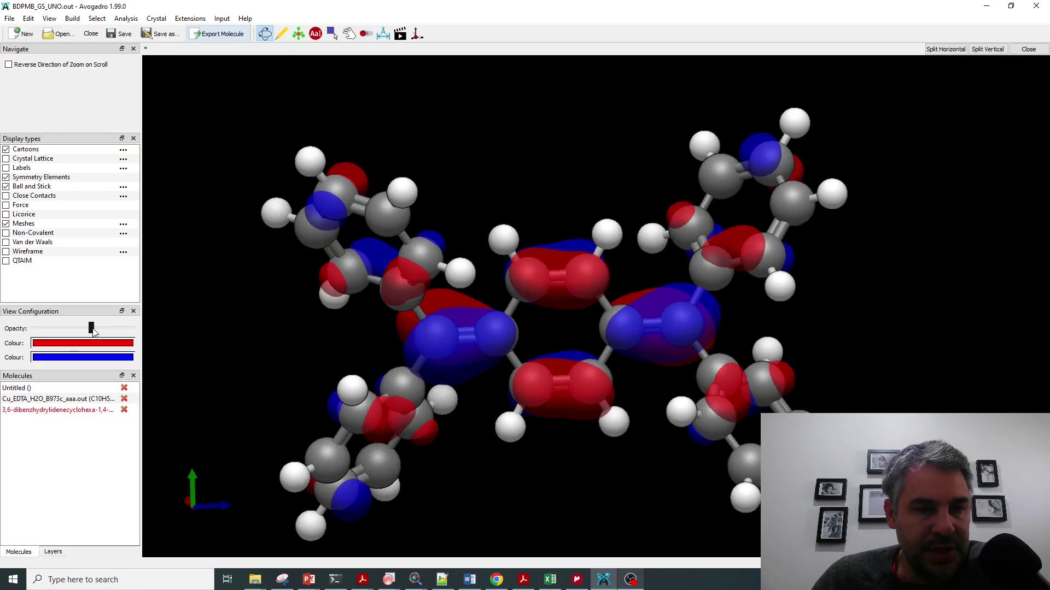
mouse_move(93, 329)
left_mouse_down()
mouse_move(47, 329)
mouse_move(124, 329)
mouse_move(104, 334)
left_mouse_up()
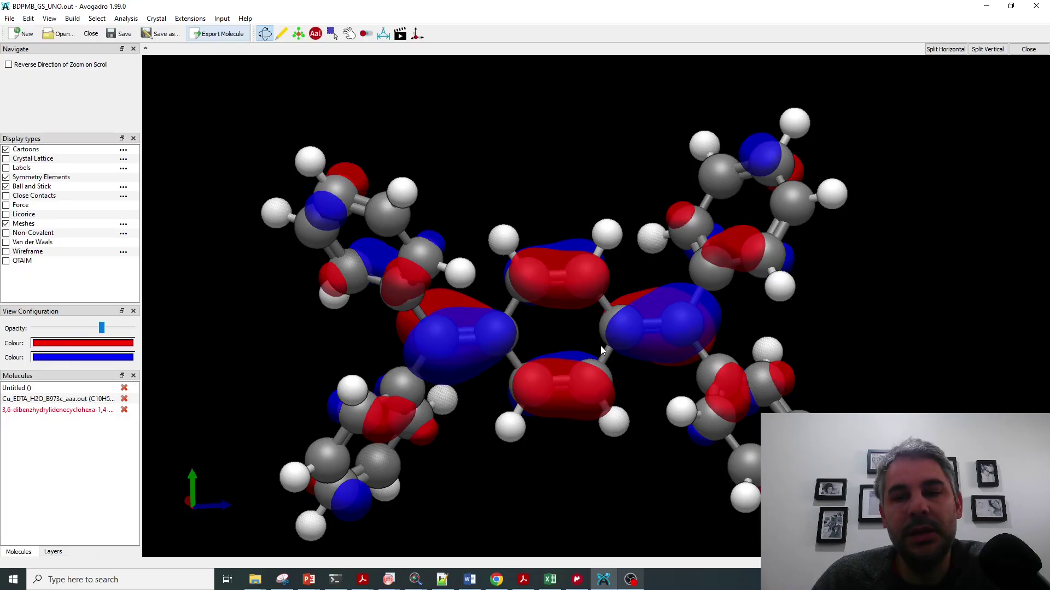
Change the colour of the orbital's red lobes to pink (#ff66a3)
left_click(118, 348)
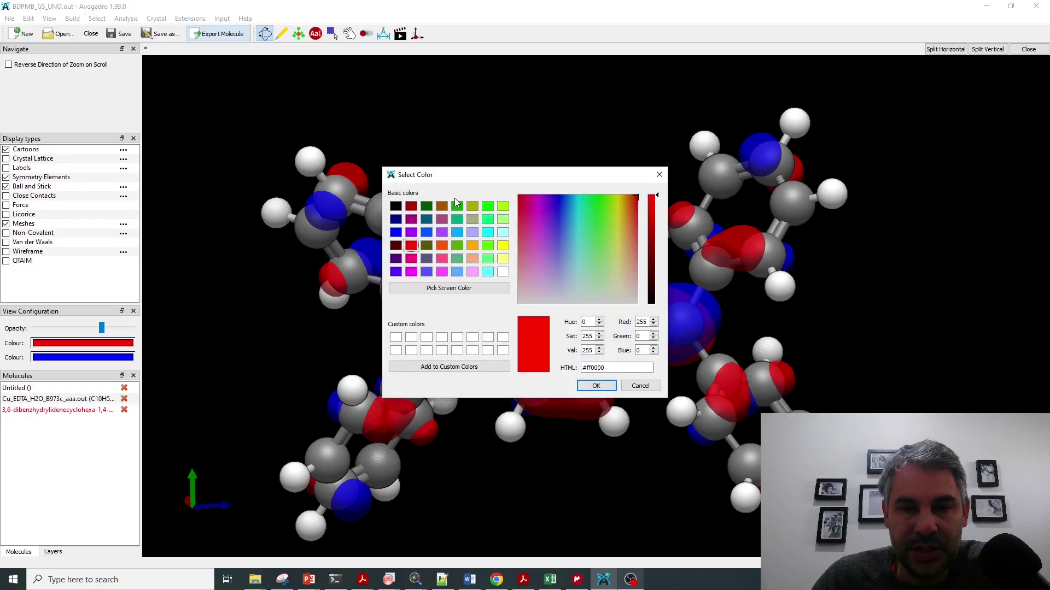
left_click_drag(450, 178, 524, 172)
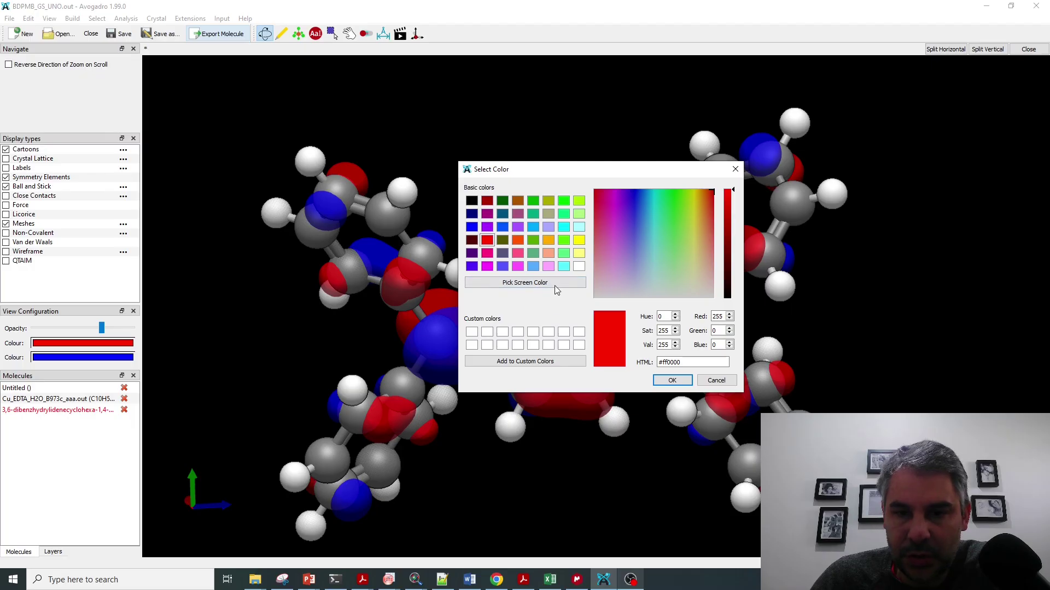
left_click_drag(667, 222, 601, 233)
left_click(672, 380)
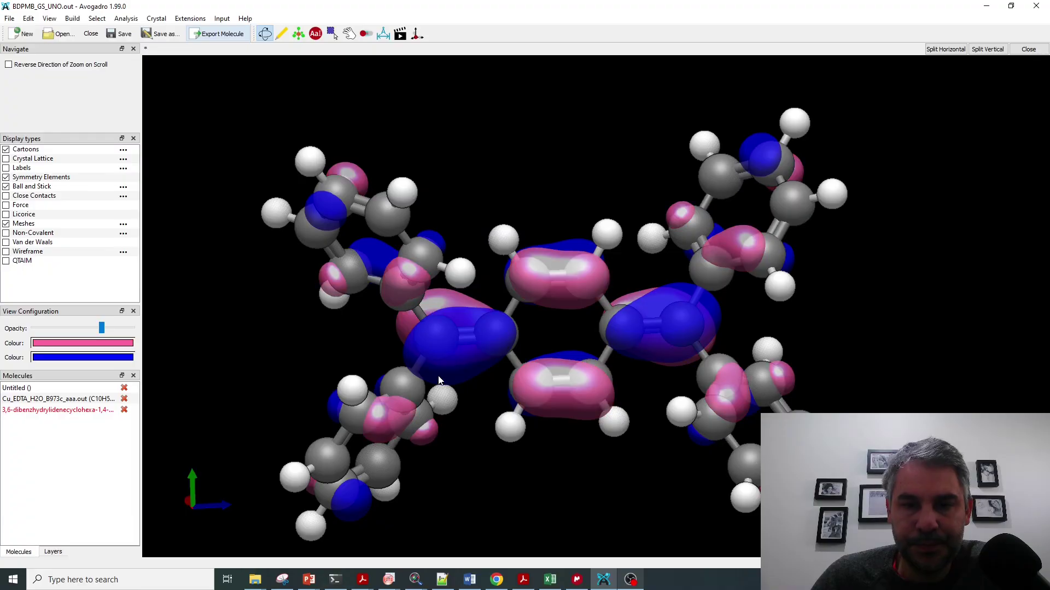
Change the colour of the orbital's blue lobes to the muted blue #3954ac
left_click(74, 358)
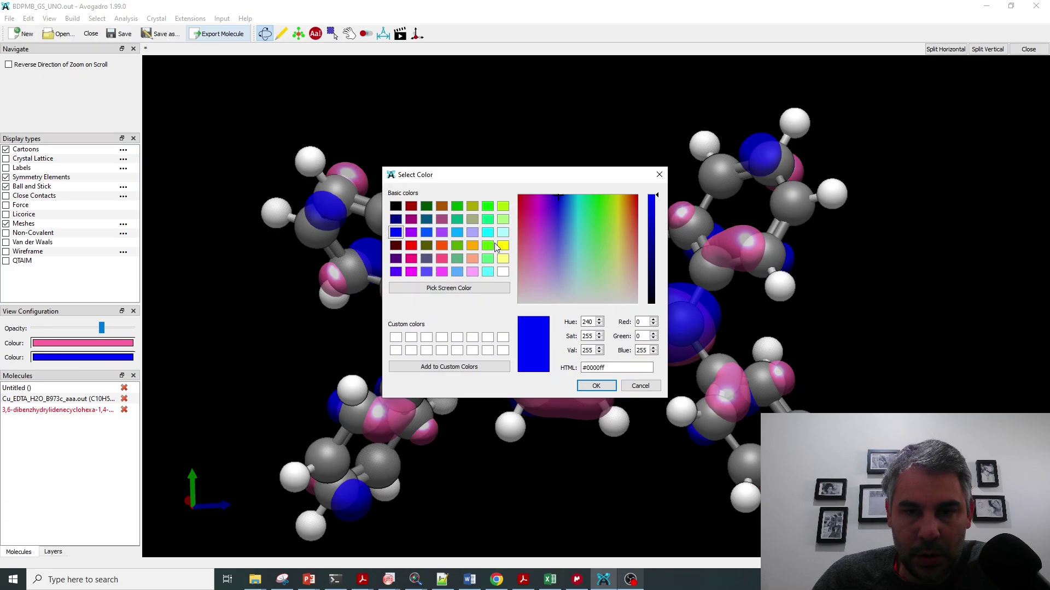
left_click_drag(659, 208, 659, 229)
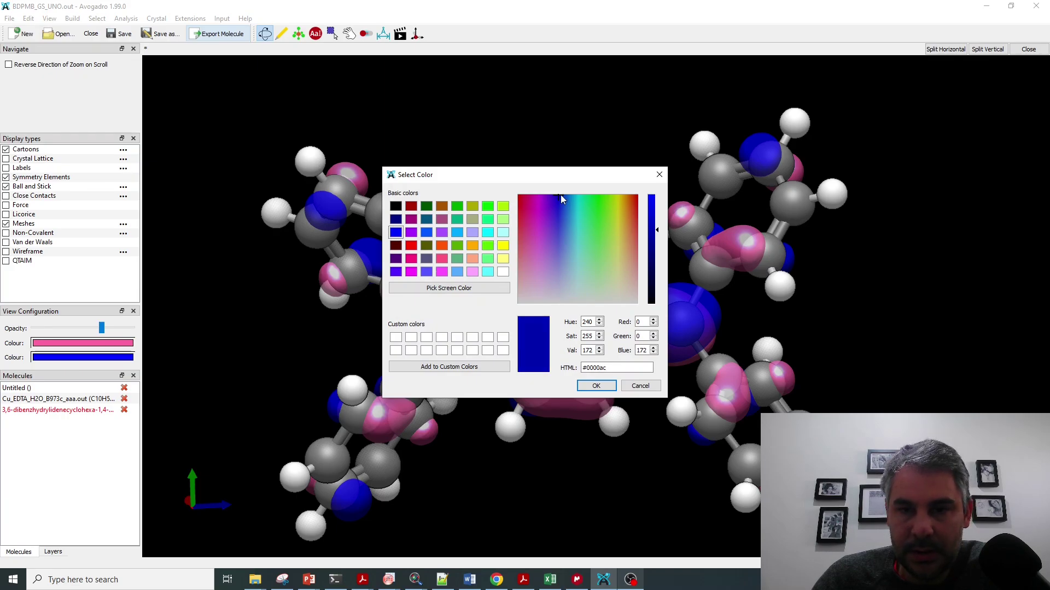
left_click(563, 214)
left_click_drag(563, 214, 563, 231)
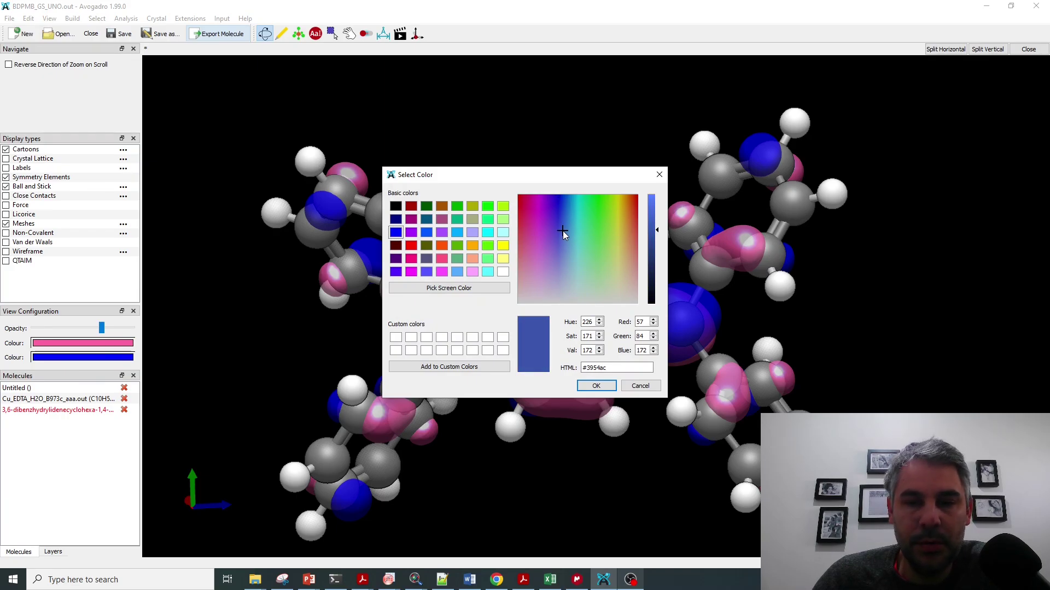
left_click(596, 386)
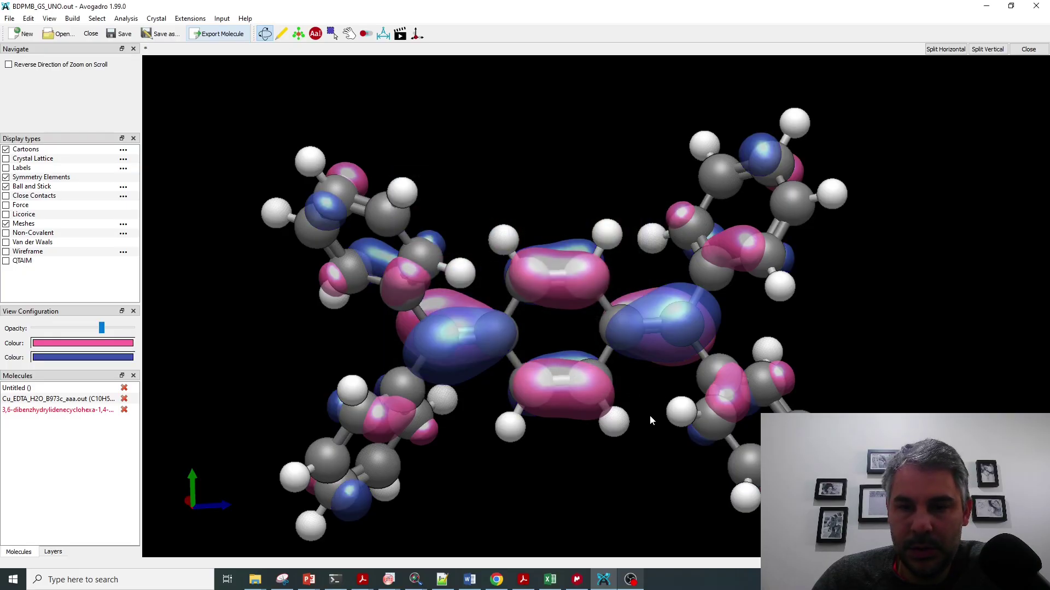
left_click_drag(645, 425, 652, 405)
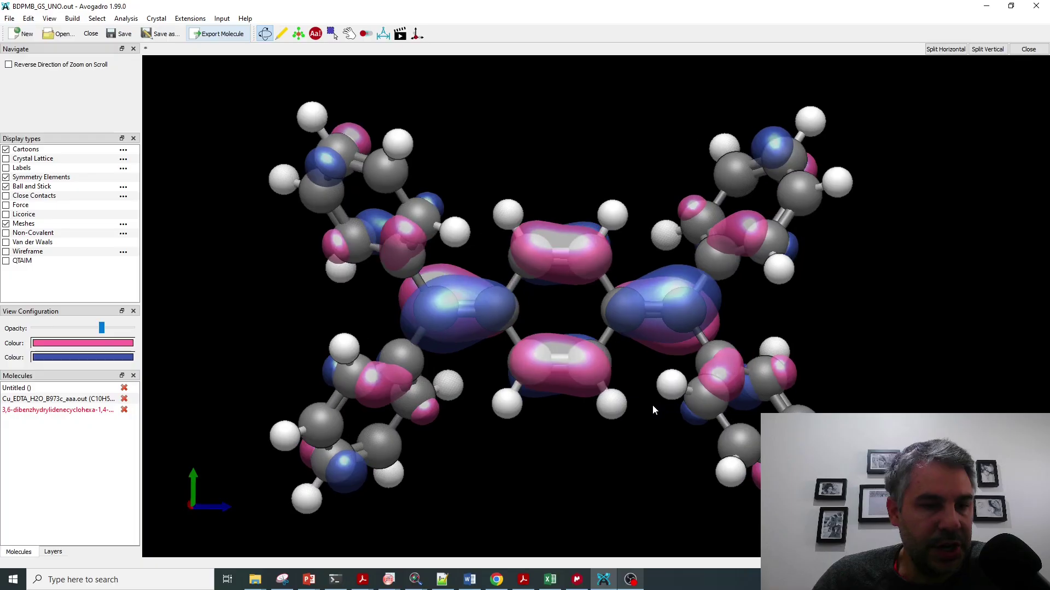
left_click(98, 343)
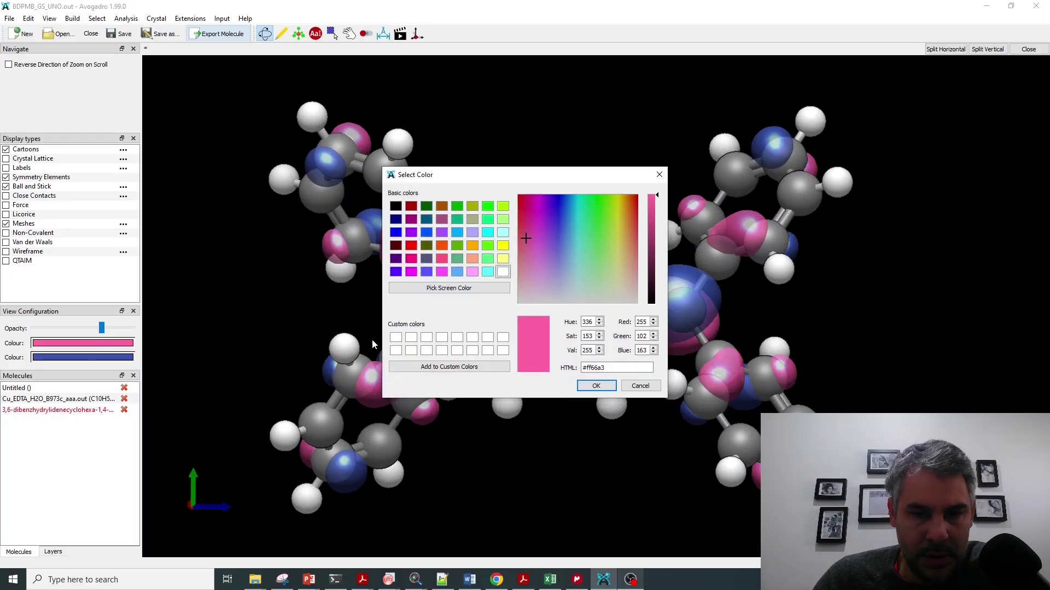
left_click(641, 386)
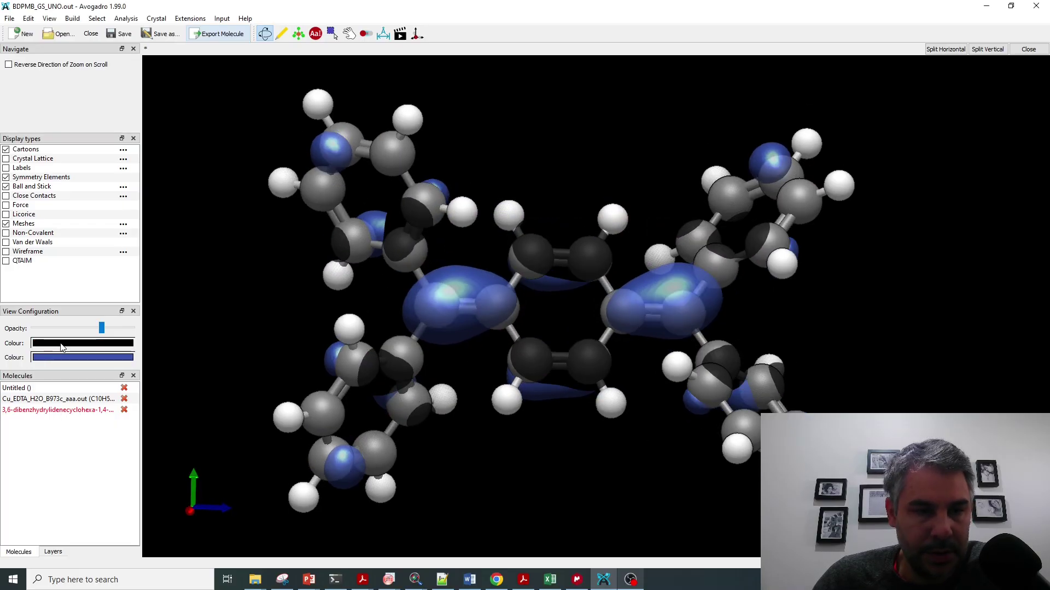
Recolour the orbital's black lobes to magenta #ce4e97 and store that shade as a custom colour
left_click(62, 344)
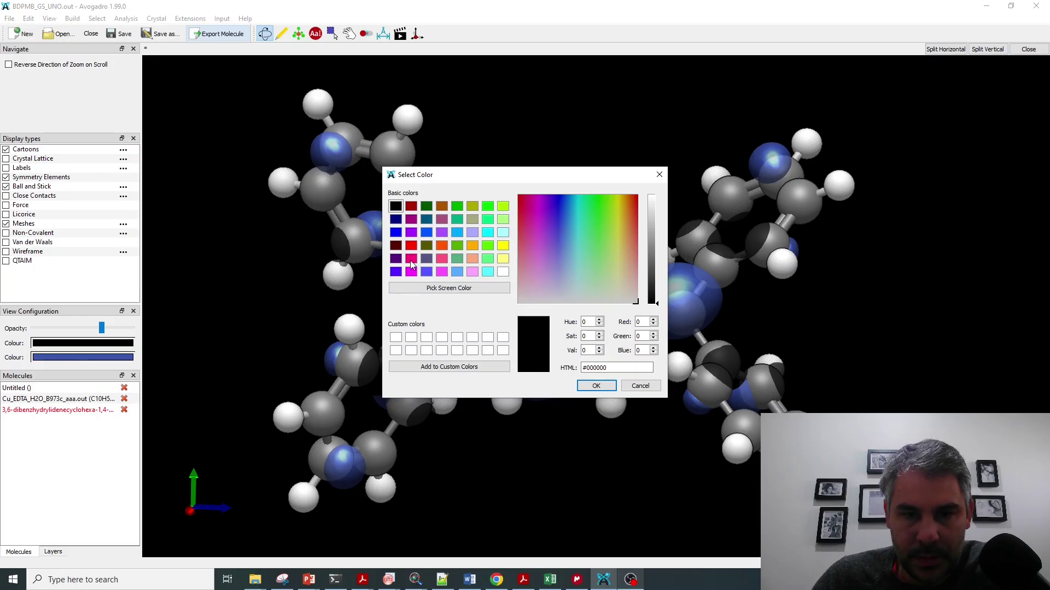
left_click(534, 244)
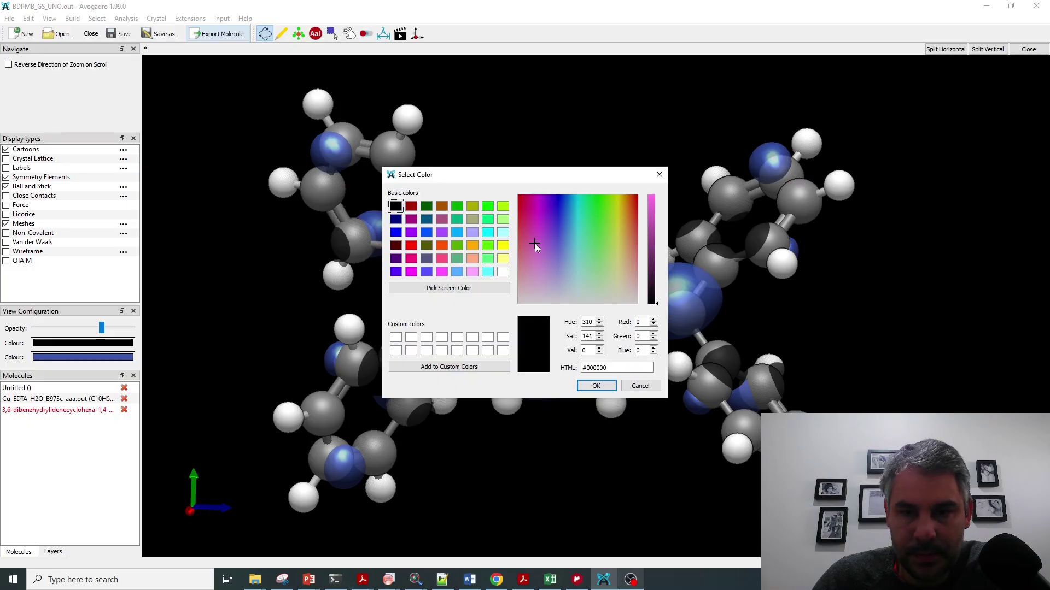
left_click_drag(535, 244, 529, 227)
left_click(651, 220)
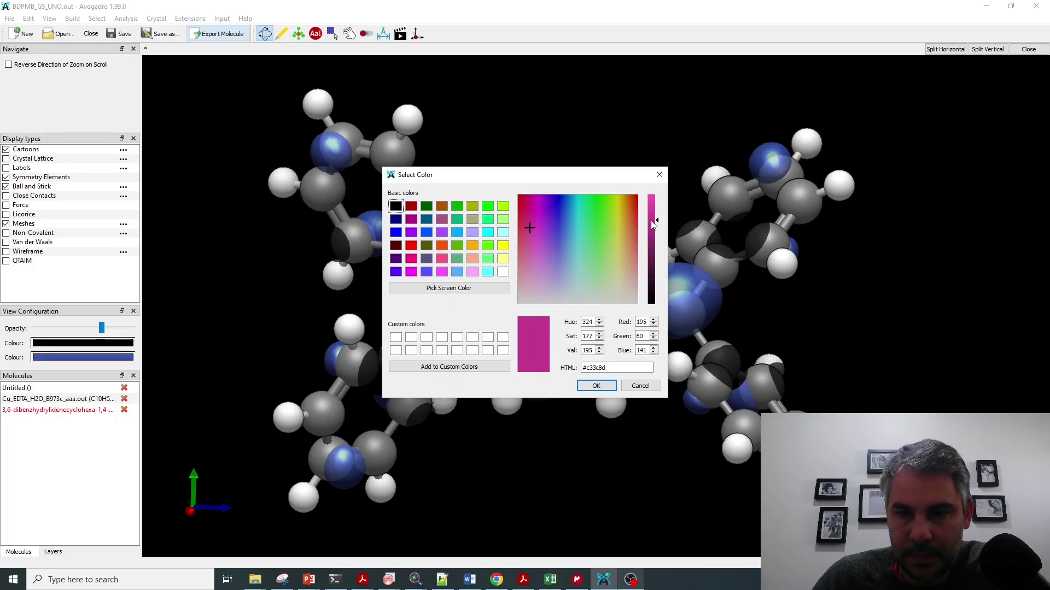
left_click_drag(652, 224, 652, 214)
left_click(528, 238)
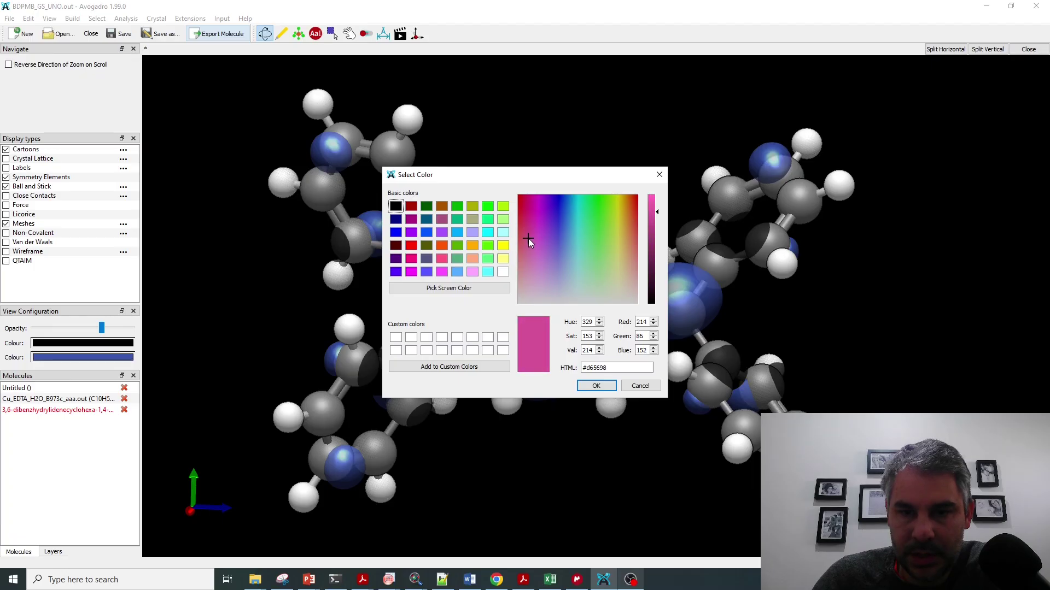
left_click_drag(650, 211, 652, 216)
left_click(421, 368)
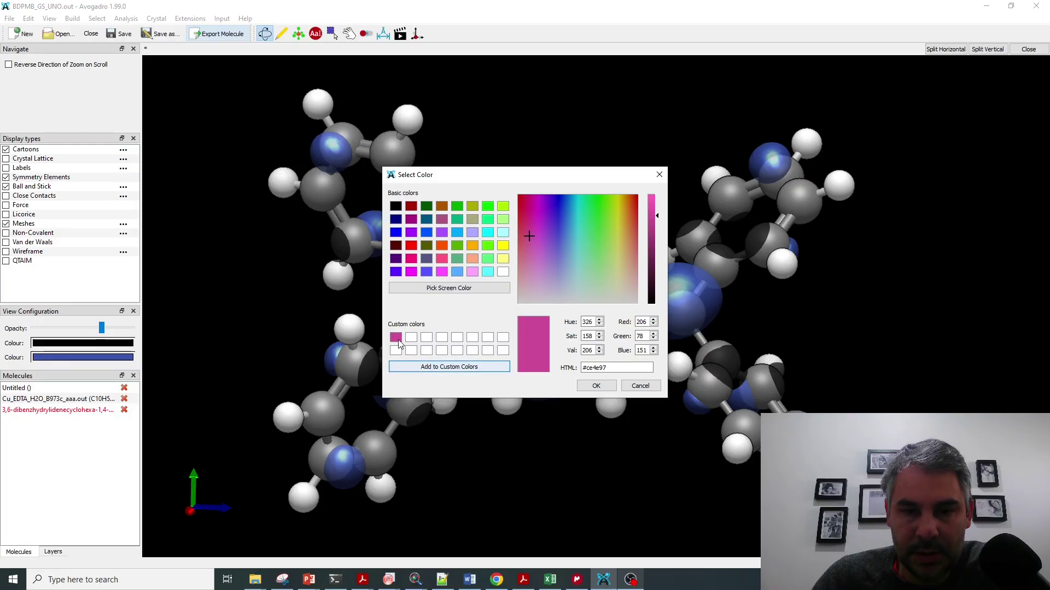
left_click(595, 386)
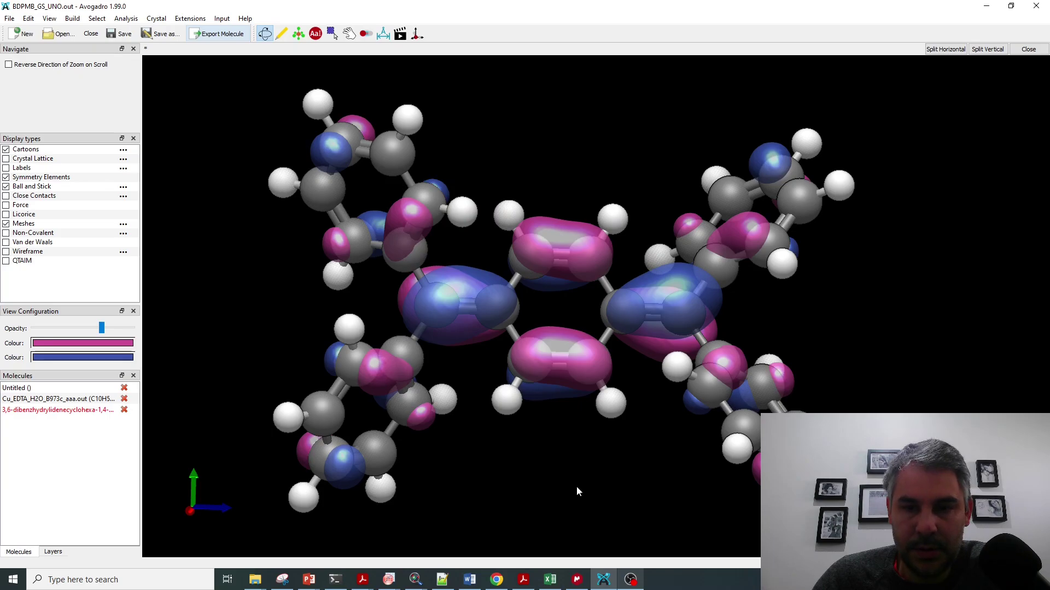
left_click_drag(576, 487, 588, 428)
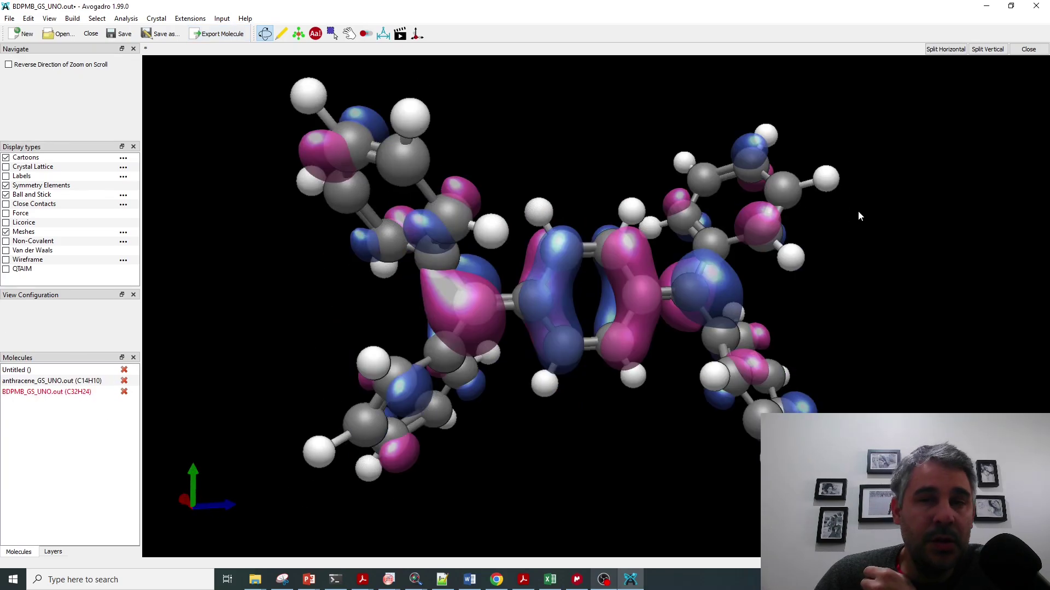
mouse_move(858, 211)
left_mouse_down()
mouse_move(854, 190)
mouse_move(844, 200)
mouse_move(851, 207)
mouse_move(854, 188)
mouse_move(853, 199)
left_mouse_up()
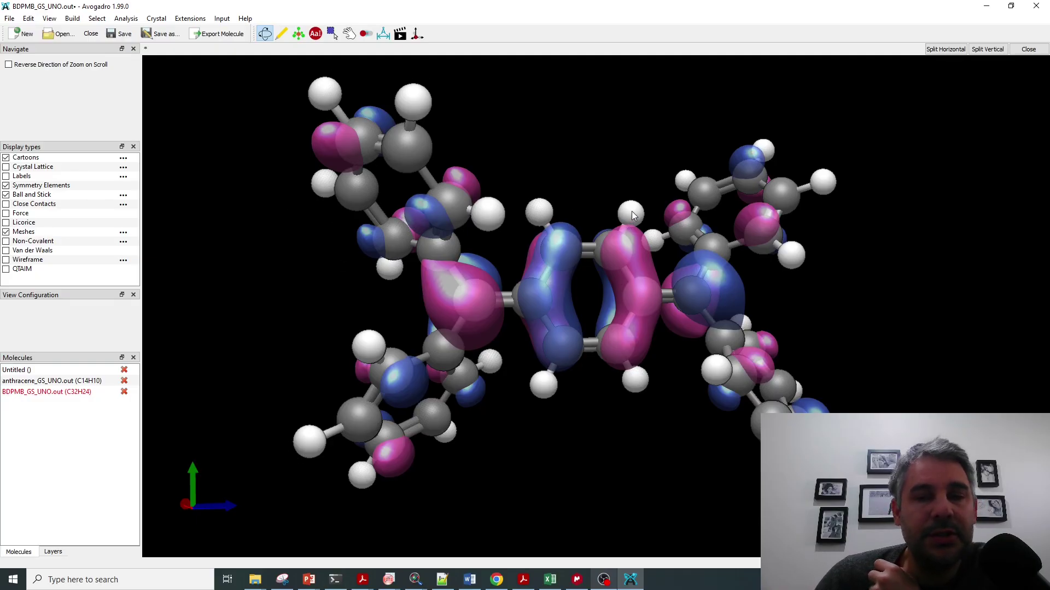
Reorient the molecule so its central ring faces the viewer with its long axis horizontal, and zoom out to frame the whole structure
left_click_drag(541, 227, 572, 222)
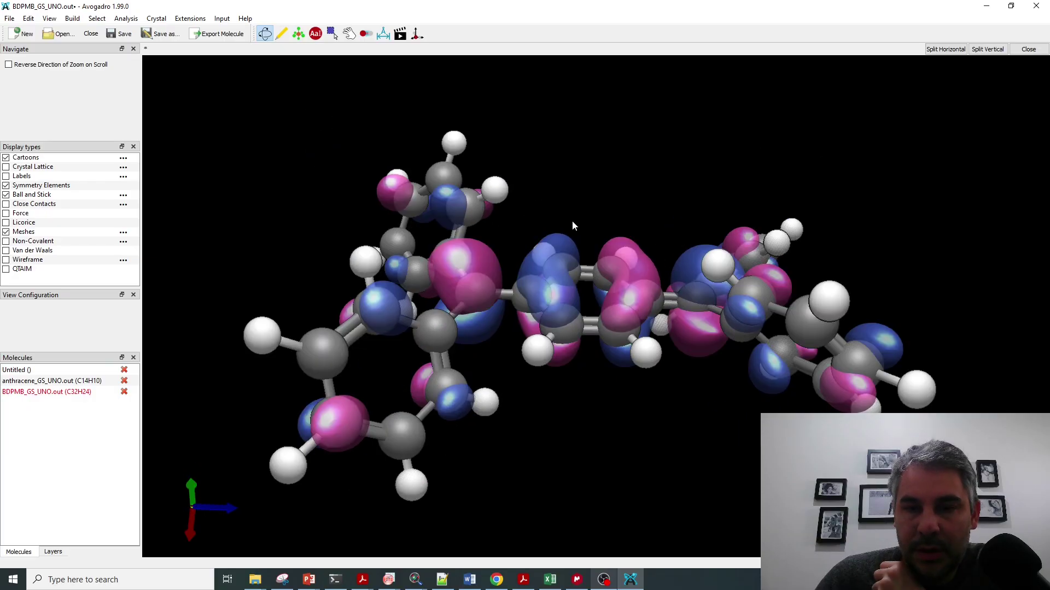
left_click_drag(572, 221, 573, 330)
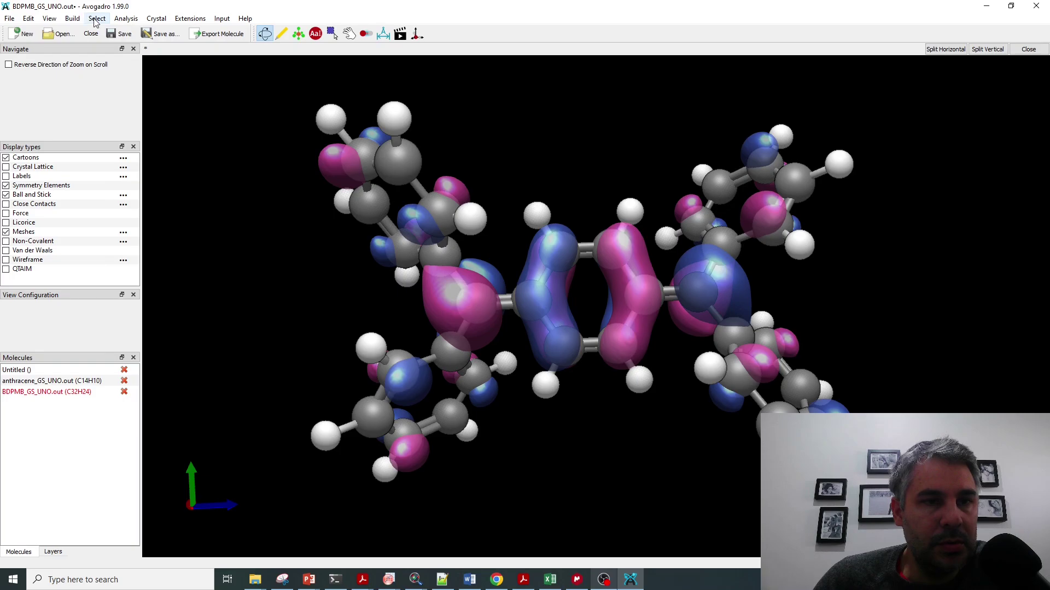
left_click(49, 18)
mouse_move(104, 125)
left_click(182, 138)
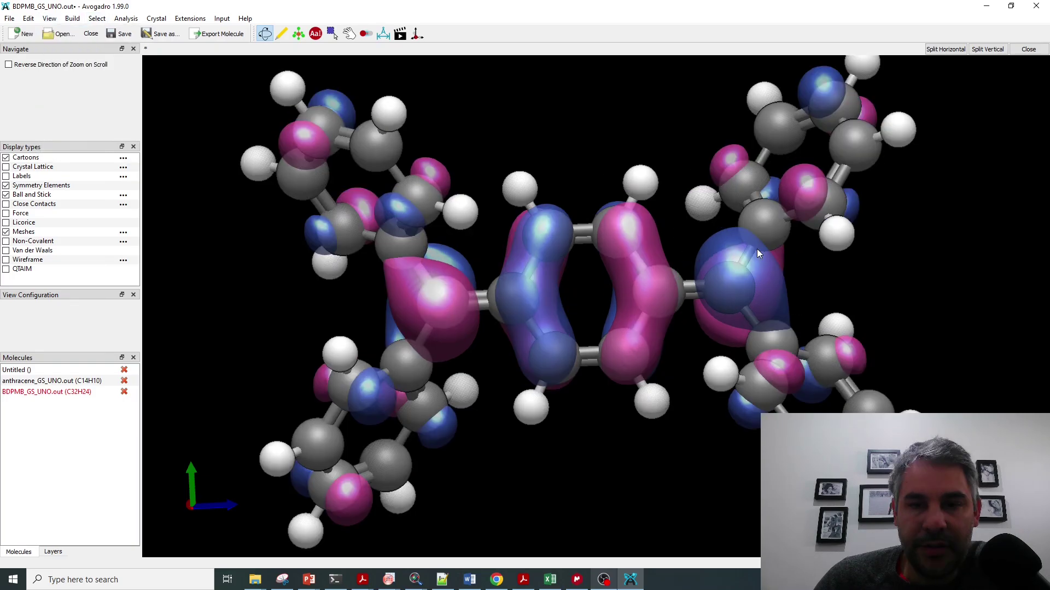
left_click_drag(797, 252, 891, 199)
scroll(891, 198, "down", 3)
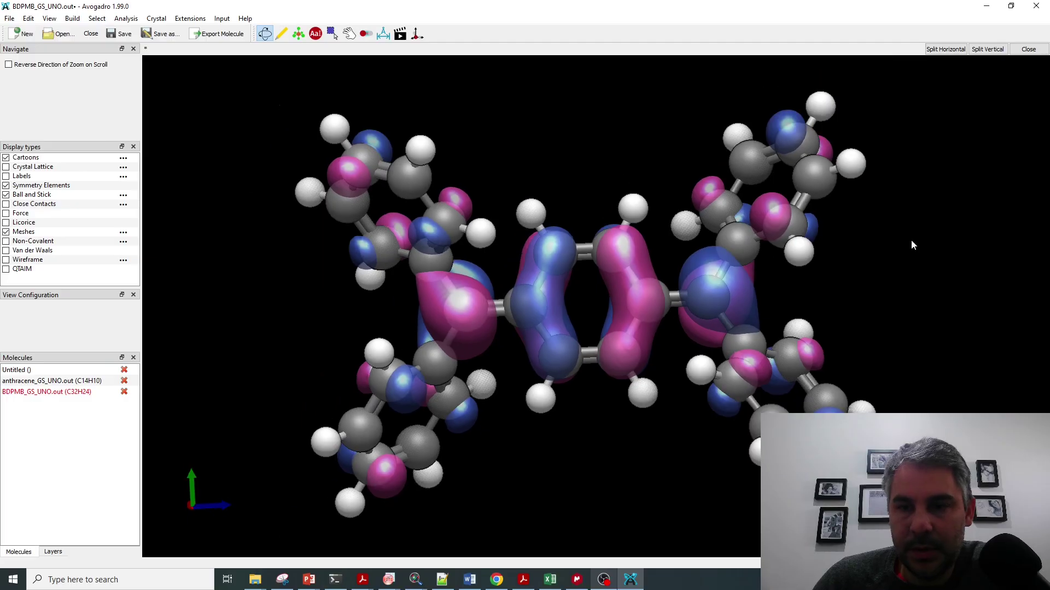
mouse_move(911, 239)
left_mouse_down()
mouse_move(900, 234)
mouse_move(913, 244)
left_mouse_up()
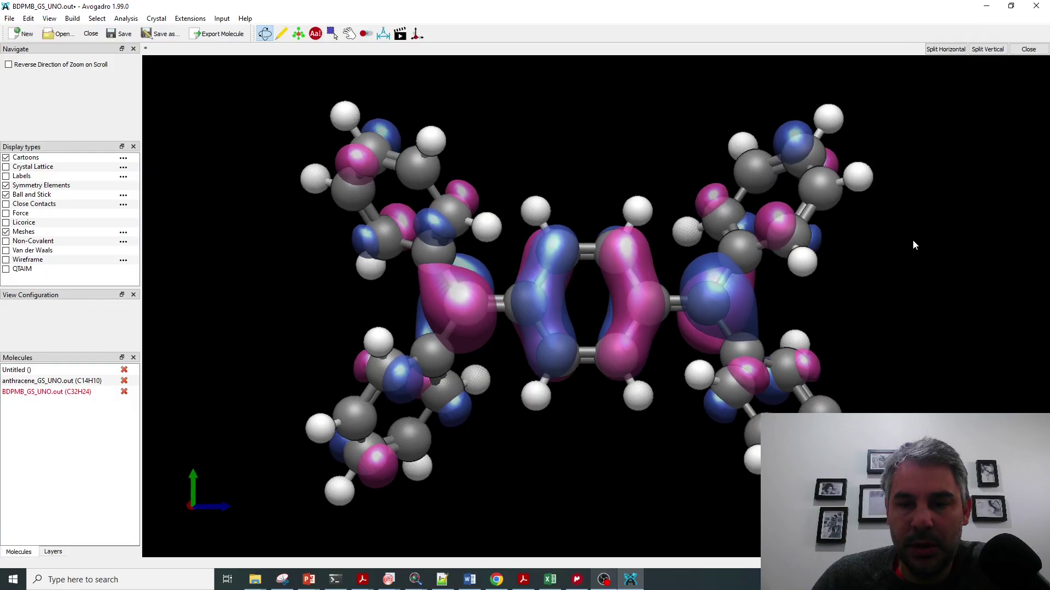
Export the current orbital view as a PNG image named THC_109_LUMO in the Orbital Visualization folder
left_click(9, 18)
mouse_move(55, 125)
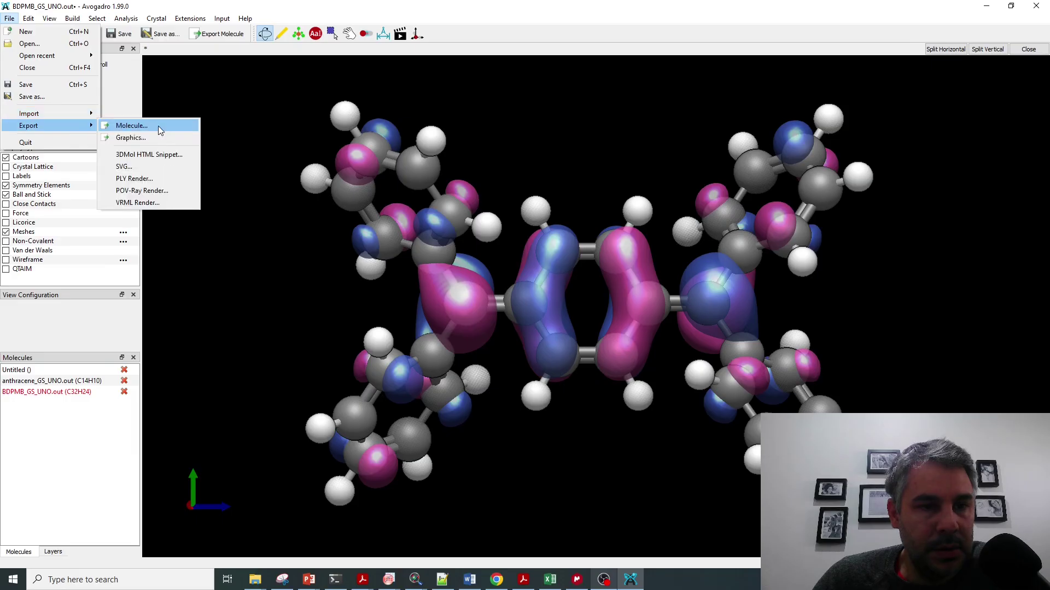
left_click(131, 137)
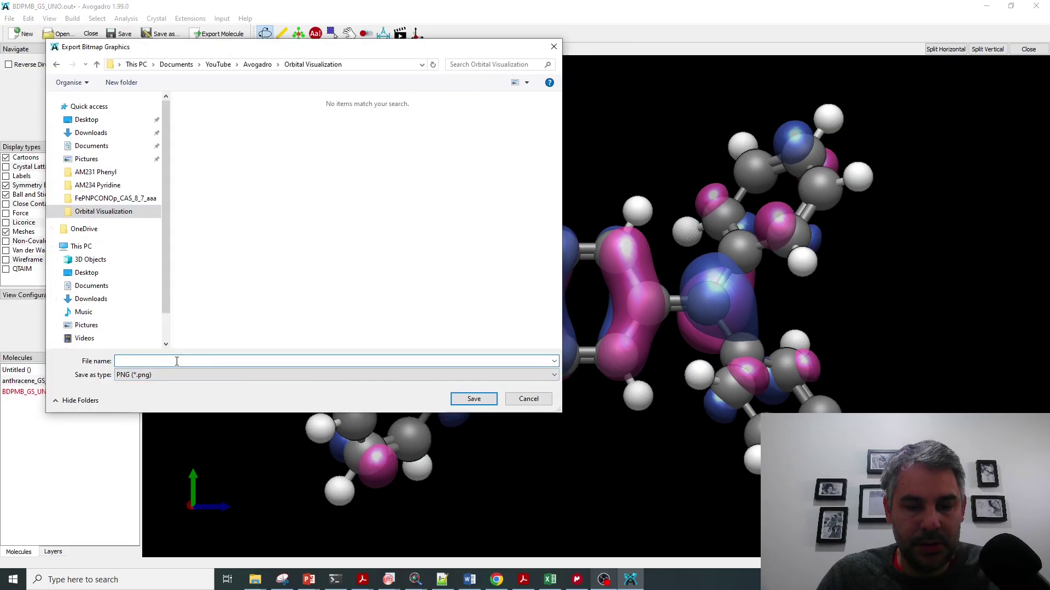
type("THC_109")
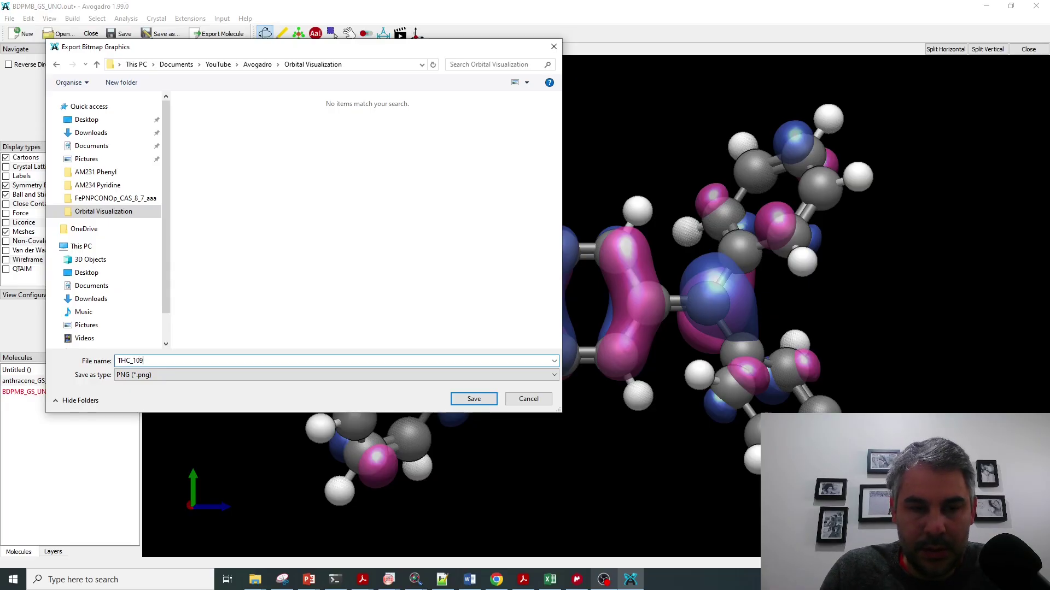
type("_LUMO")
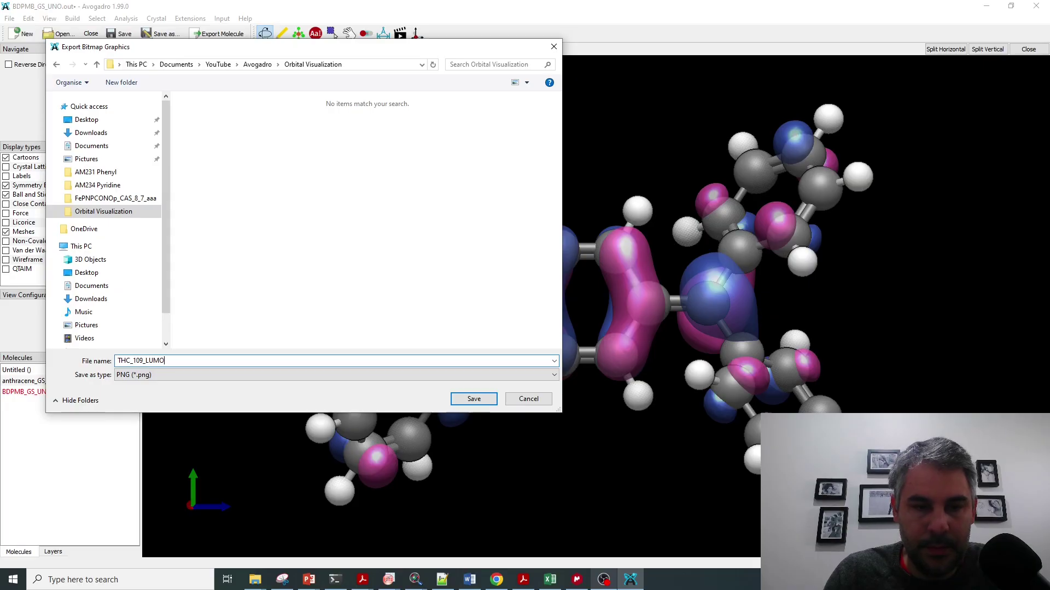
left_click(472, 400)
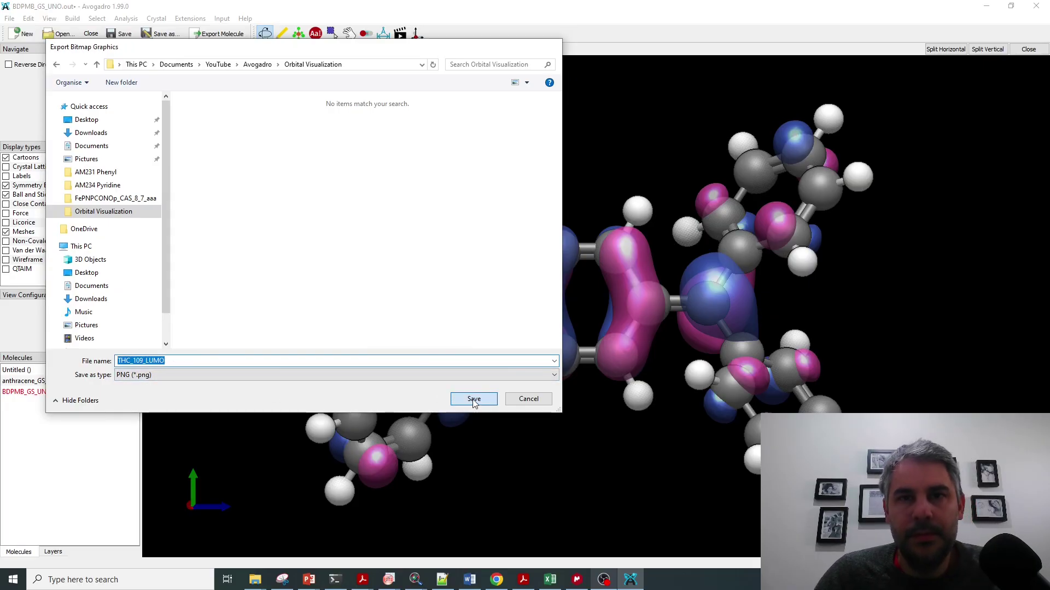
Open the exported THC_109_LUMO image from the Orbital Visualization folder, inspect its background and rendering quality up close, and close it
mouse_move(255, 579)
left_click(347, 533)
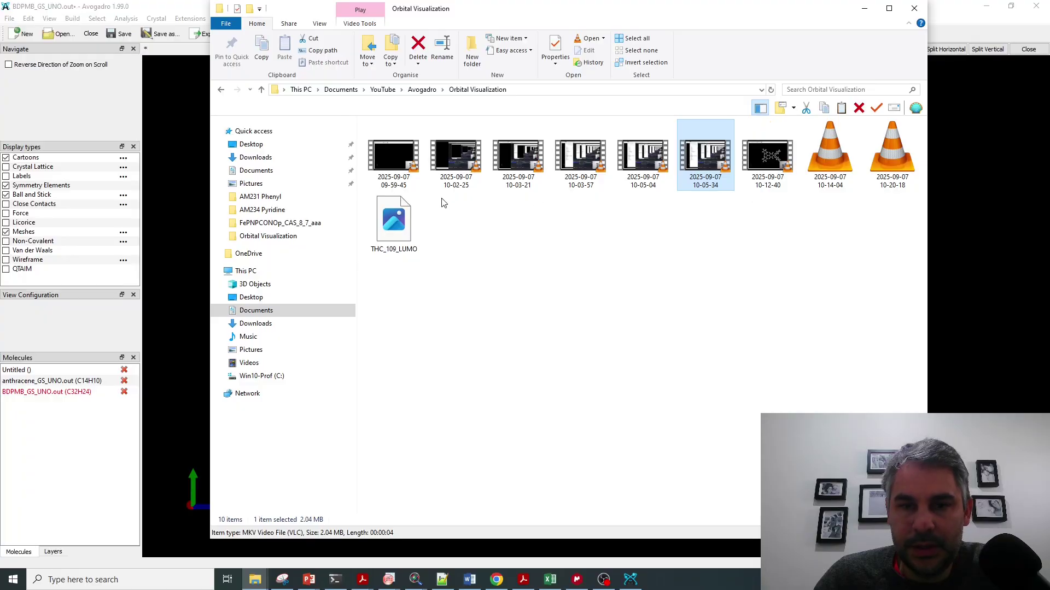
double_click(393, 216)
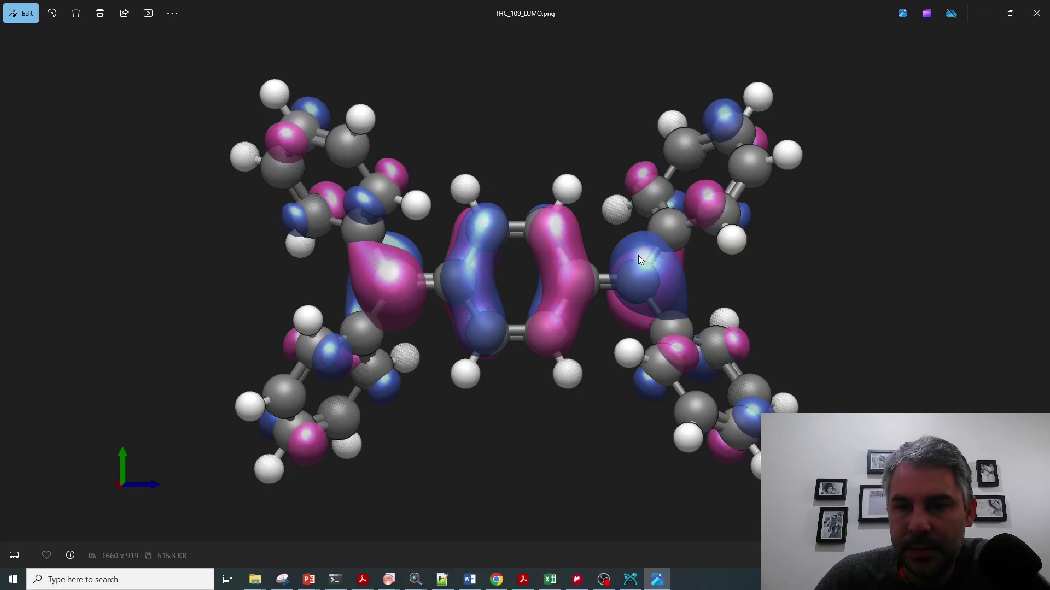
scroll(638, 255, "up", 5)
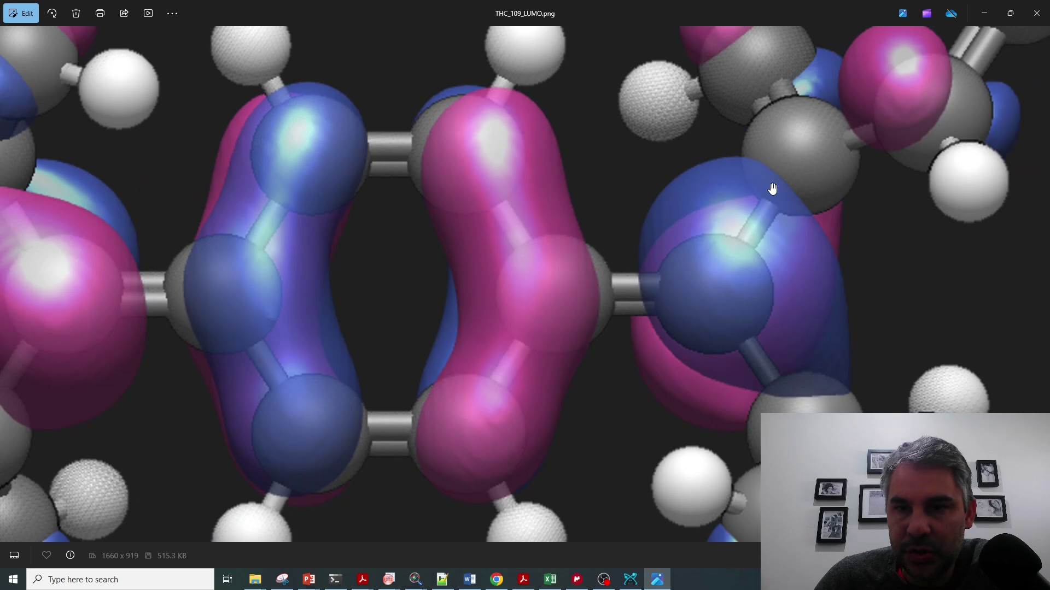
scroll(616, 194, "down", 5)
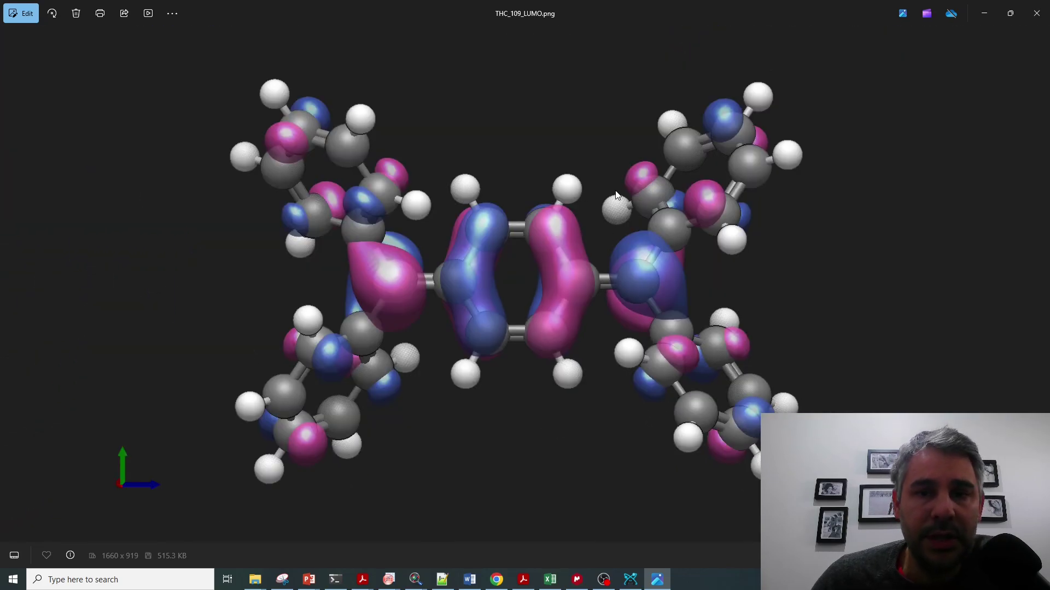
scroll(344, 209, "up", 5)
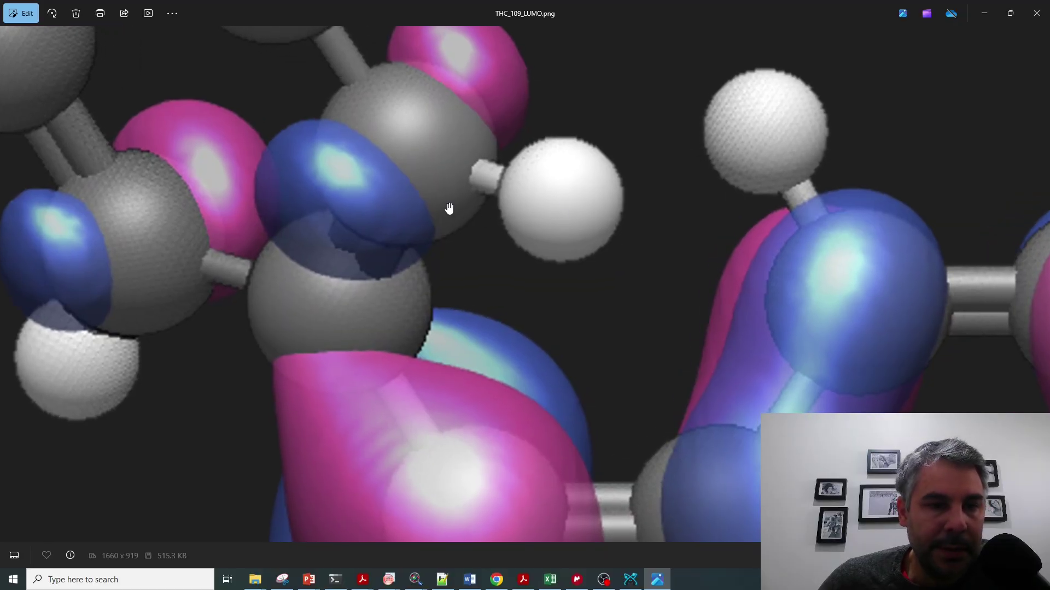
scroll(749, 251, "down", 5)
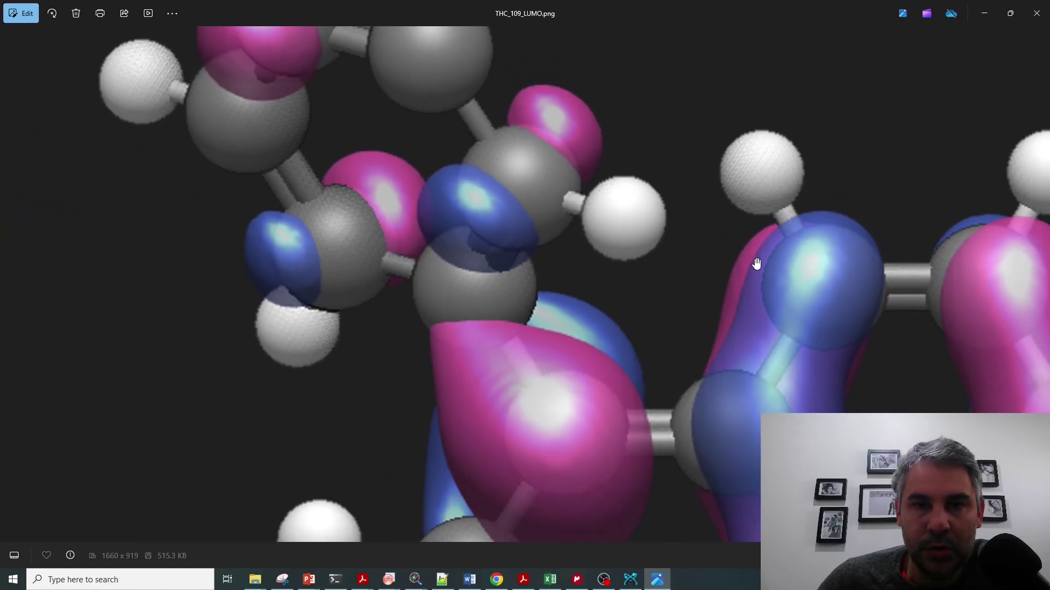
left_click(1036, 14)
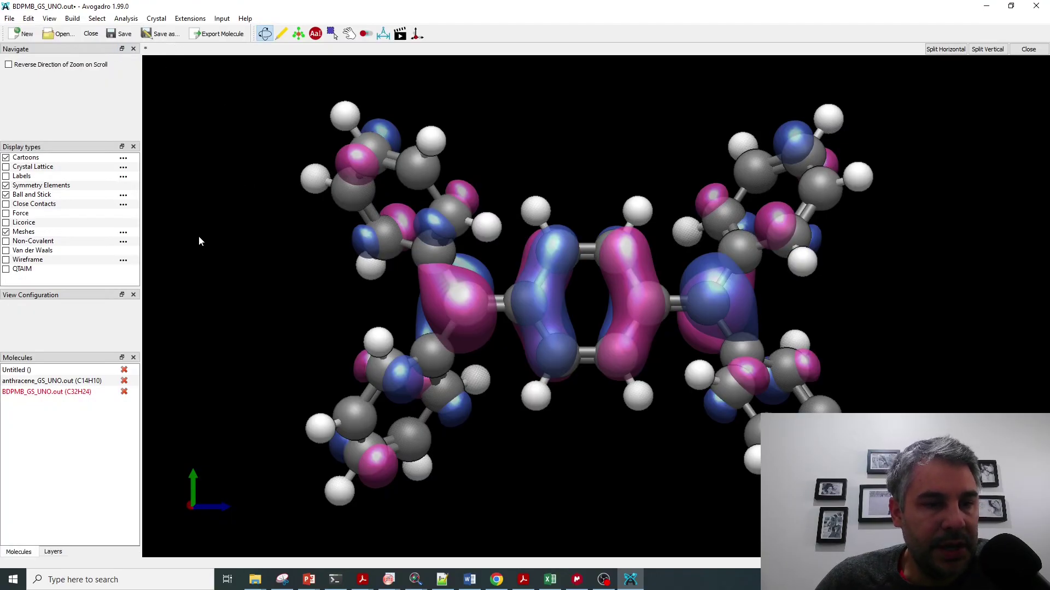
Show the display options for the meshes and compare the molecule with the orbital surfaces hidden and shown
left_click(127, 197)
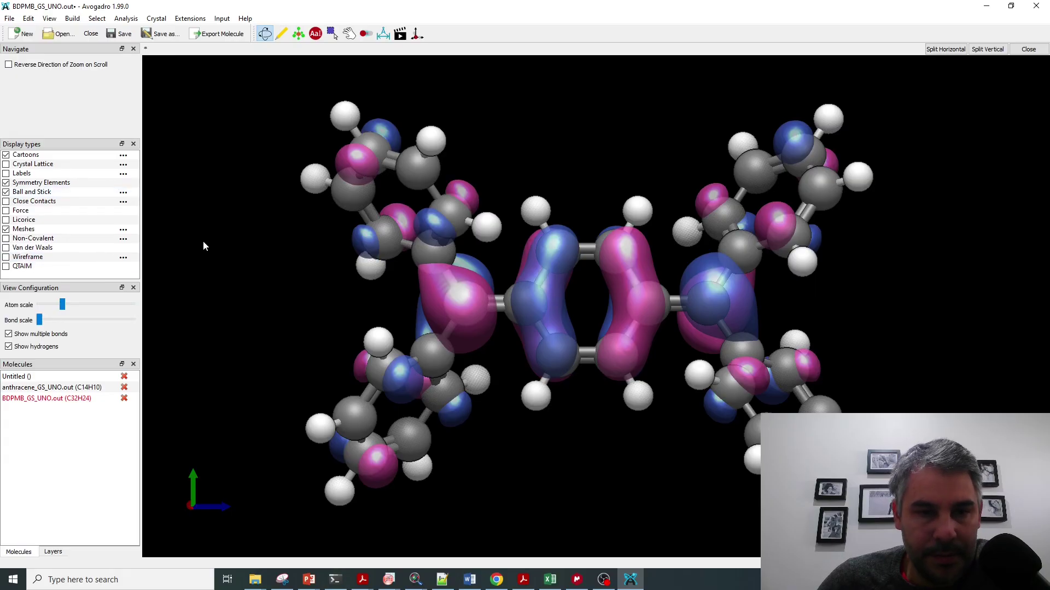
left_click(19, 231)
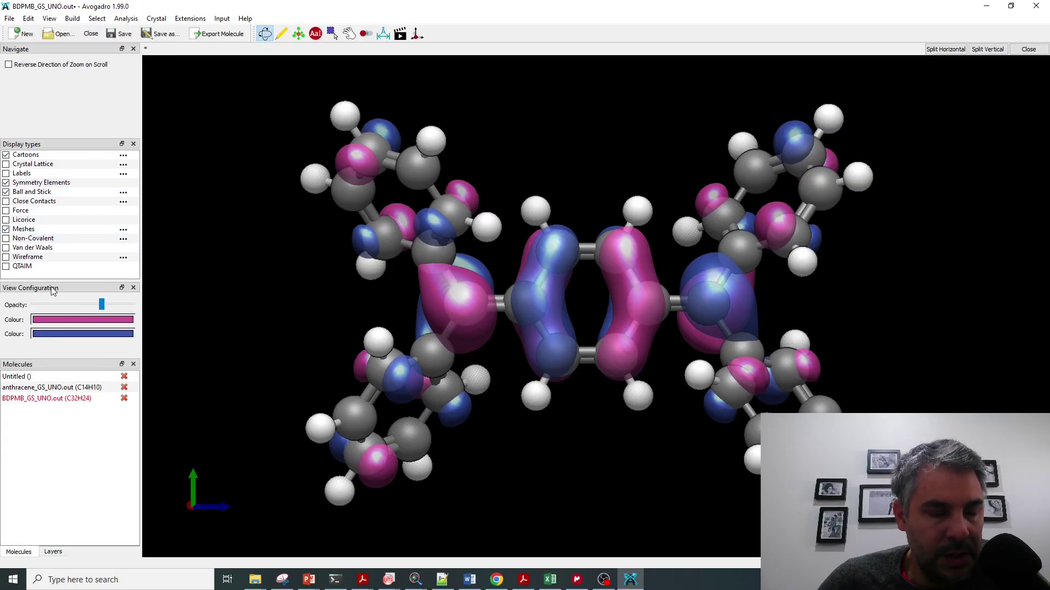
left_click(6, 229)
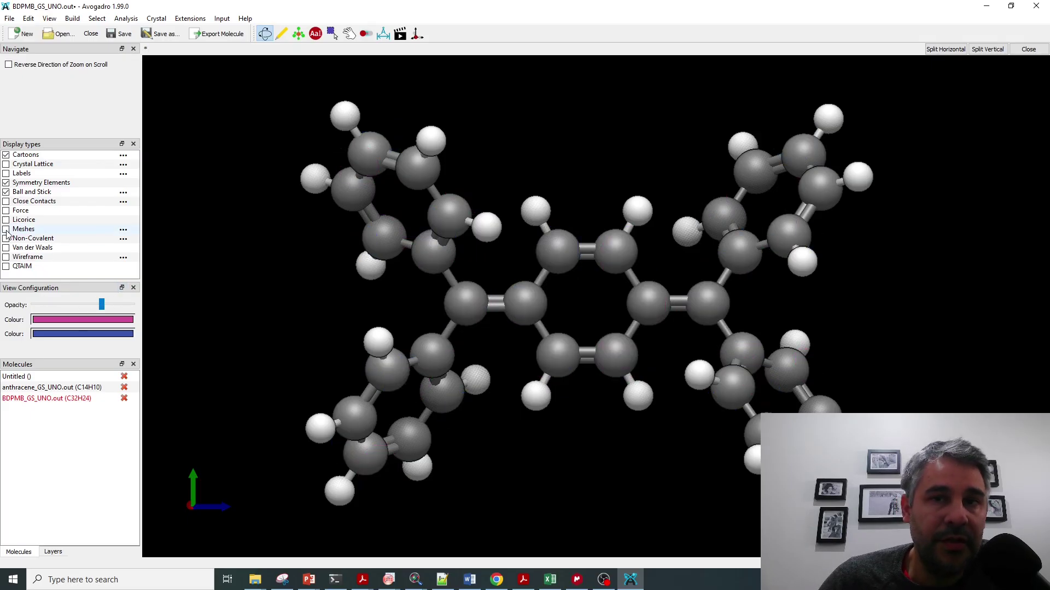
left_click(6, 230)
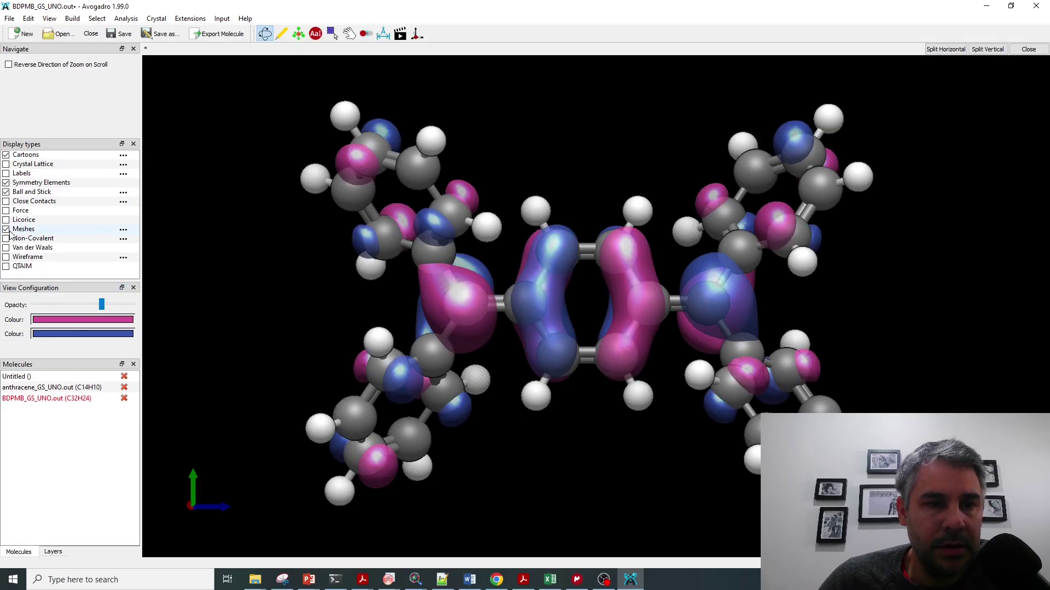
Check the rendering settings for ambient occlusion, shadow strength and edge detection without changing them
left_click(49, 19)
left_click(80, 84)
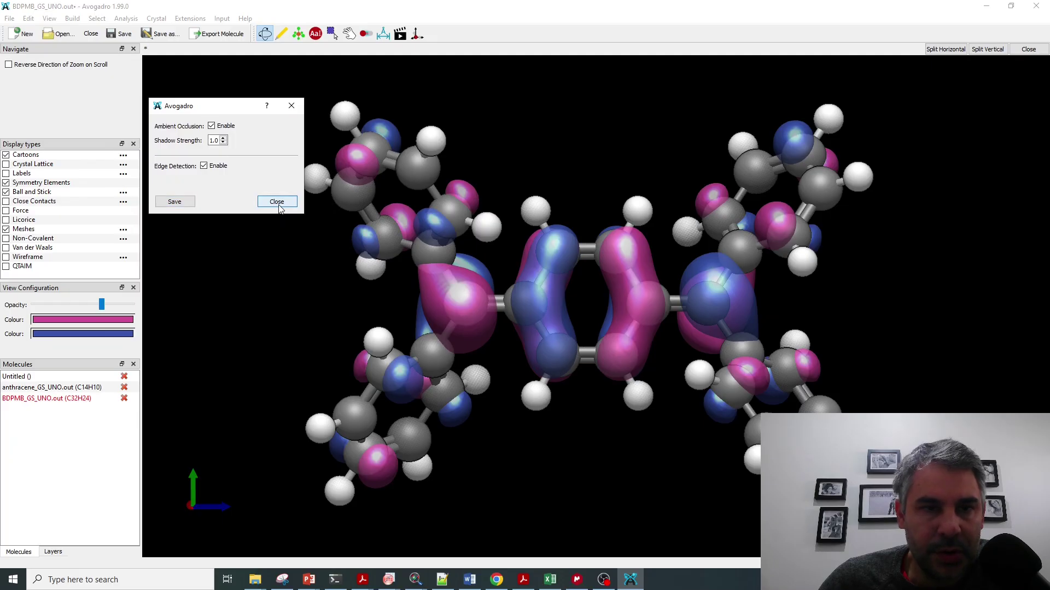
left_click(279, 206)
left_click(36, 20)
mouse_move(54, 24)
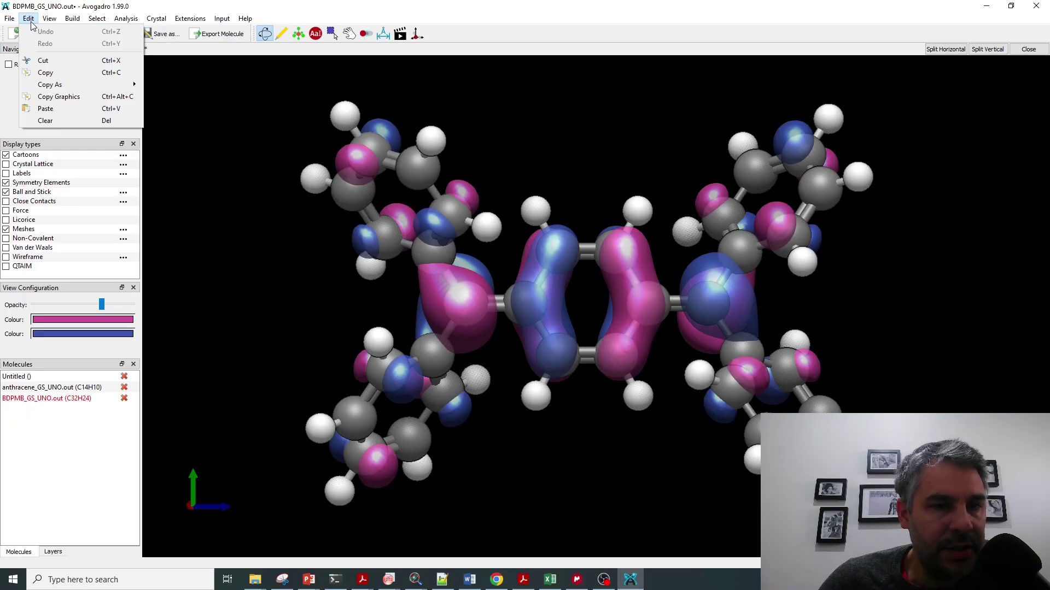
left_click(31, 21)
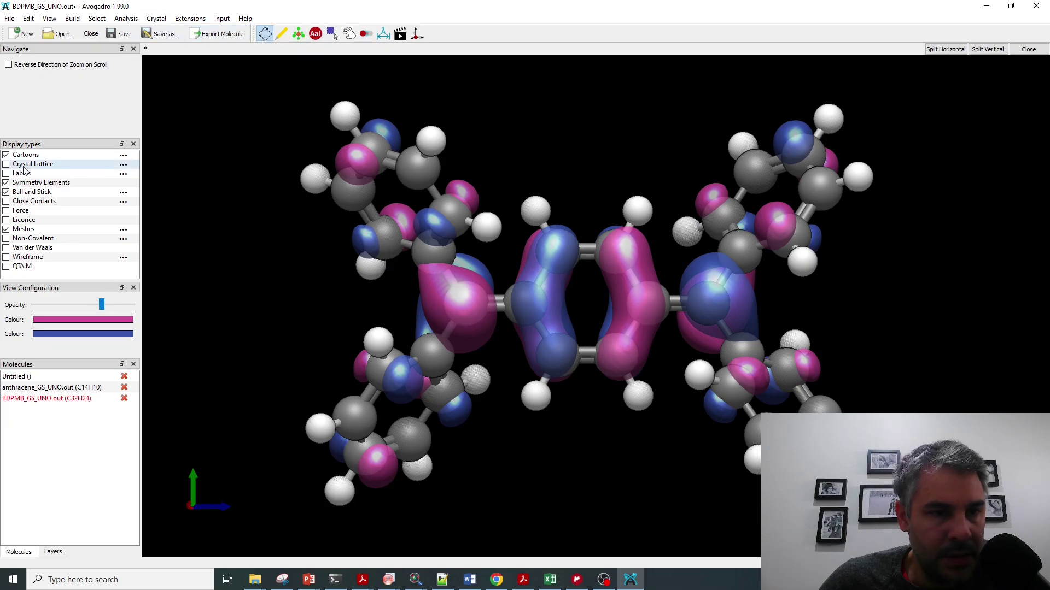
left_click(123, 193)
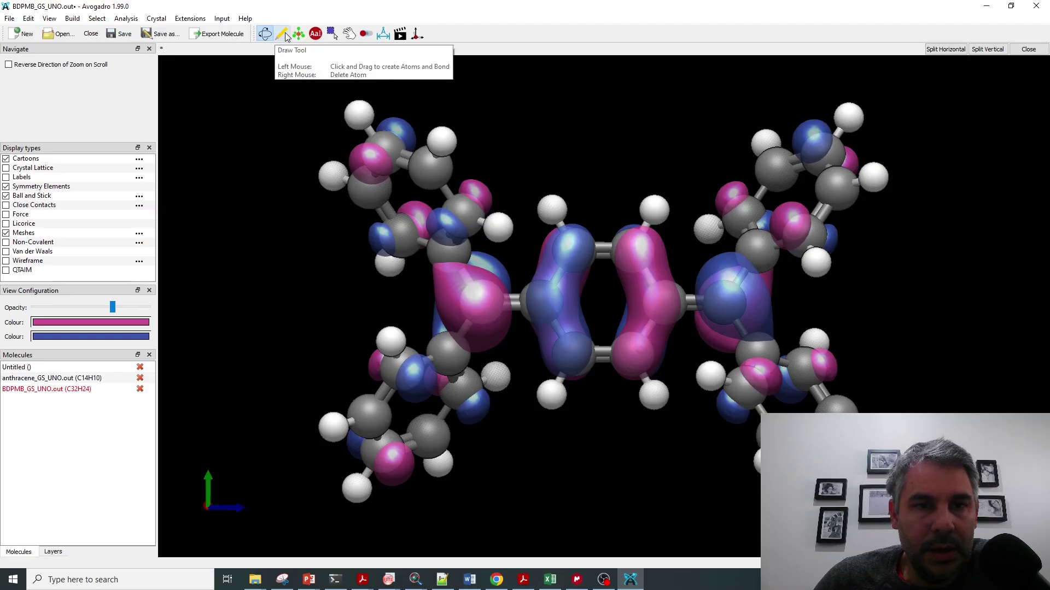
left_click(9, 18)
left_click(126, 125)
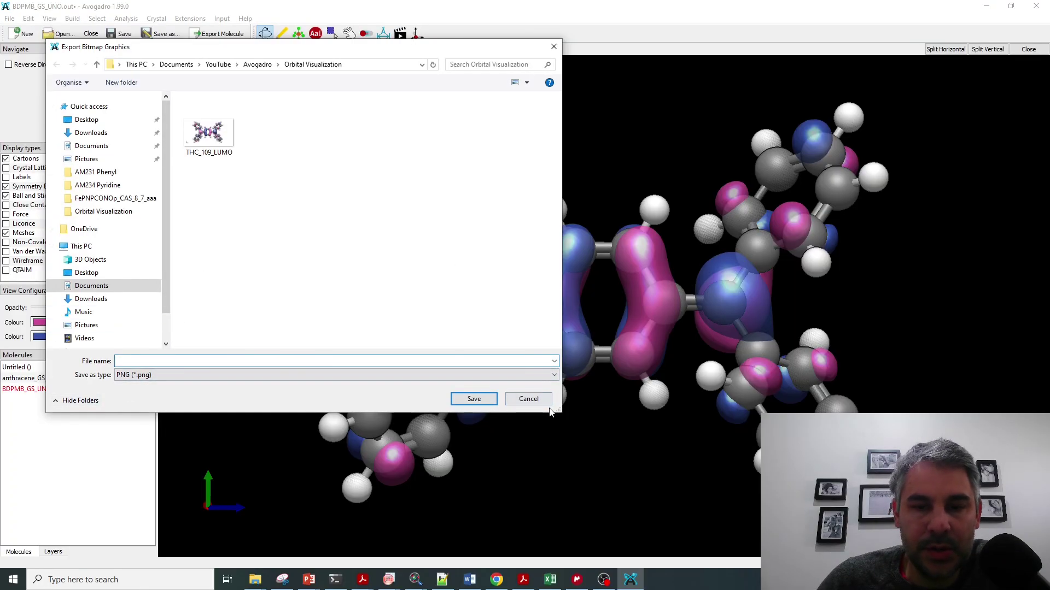
left_click(528, 400)
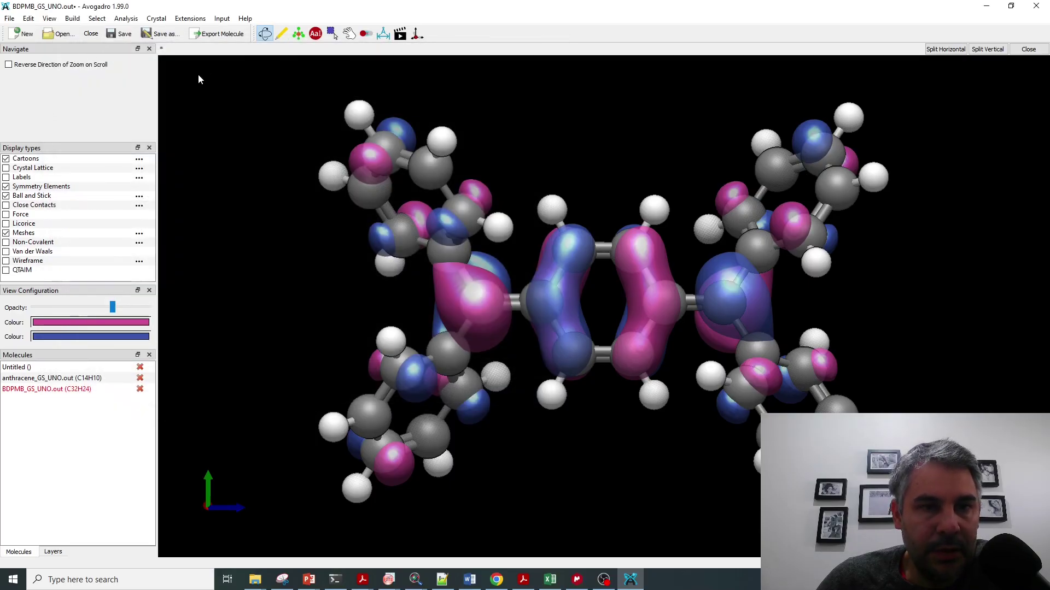
left_click(29, 18)
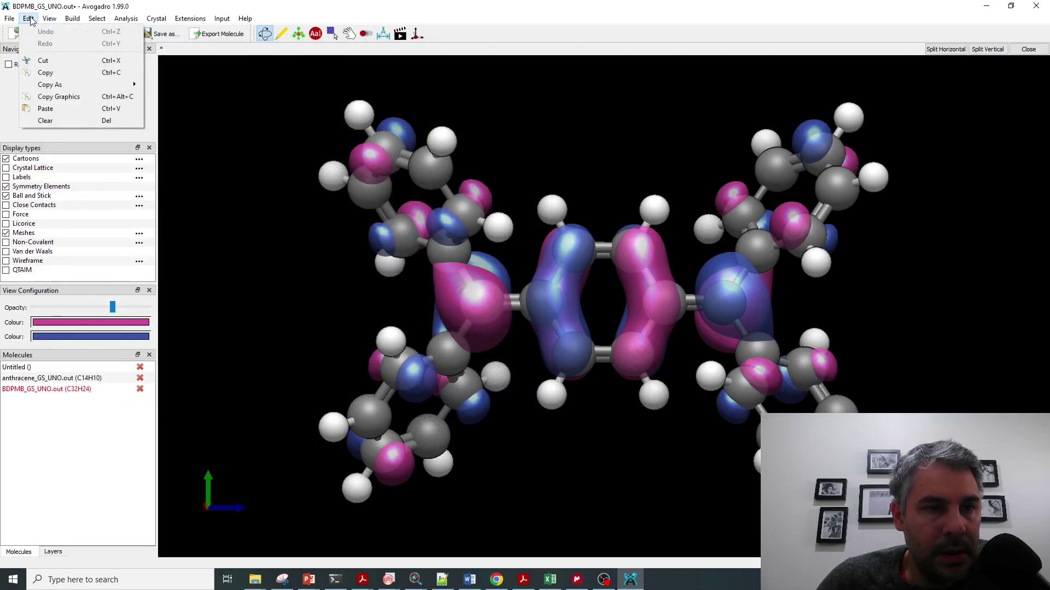
left_click(29, 18)
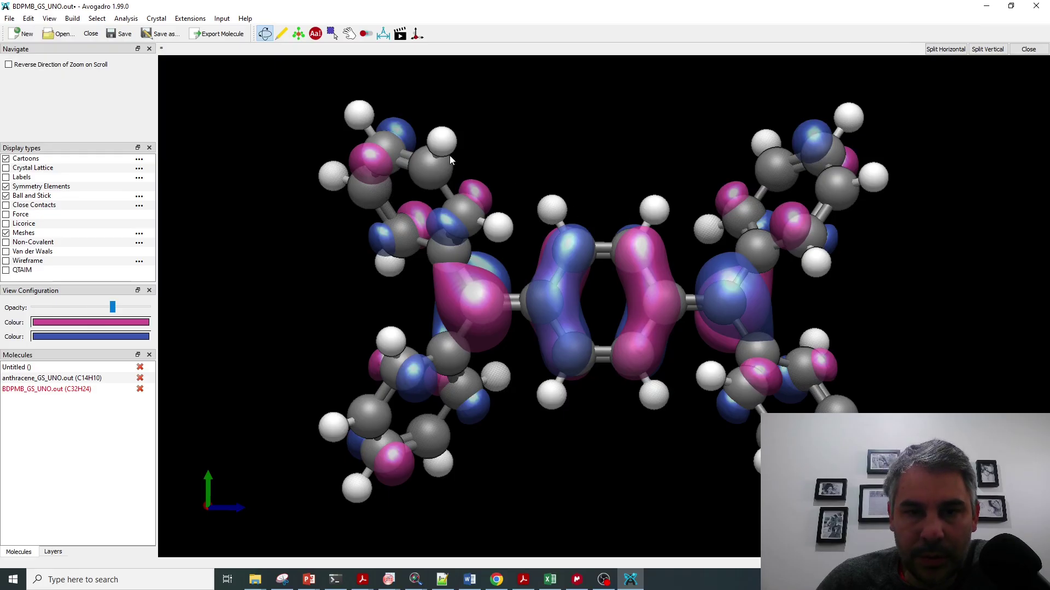
left_click(127, 21)
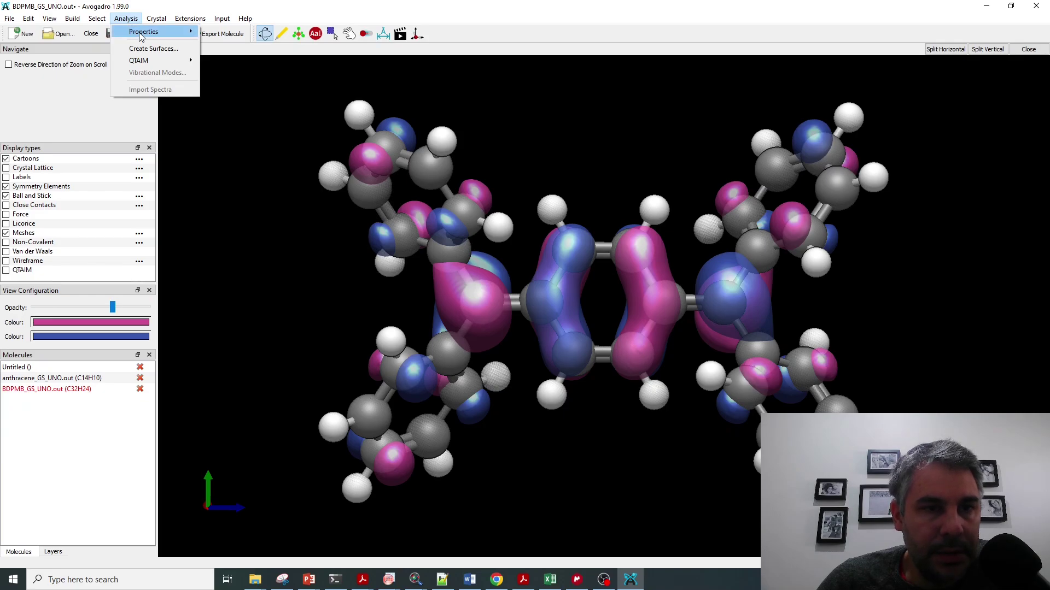
left_click(406, 194)
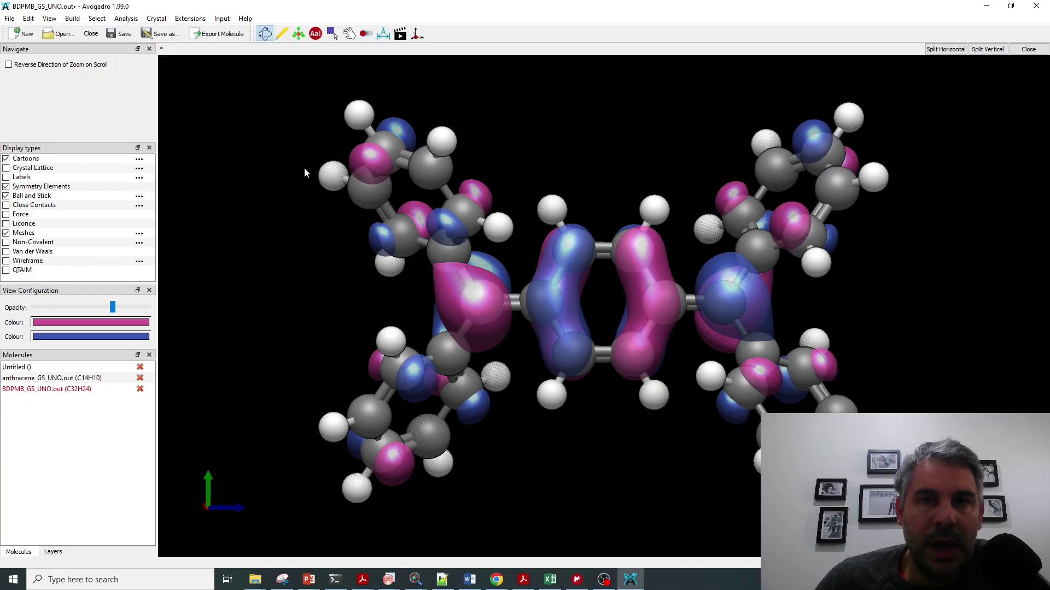
Calculate the molecular orbital surface for MO 108 (HOMO) and close the surface settings
left_click(127, 18)
left_click(149, 48)
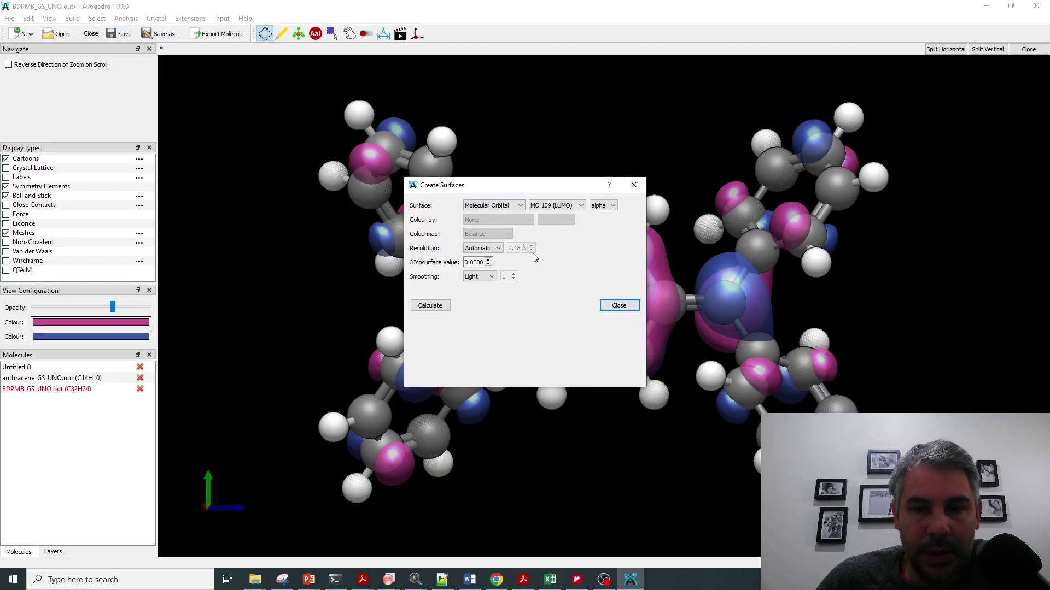
left_click(578, 207)
left_click(568, 254)
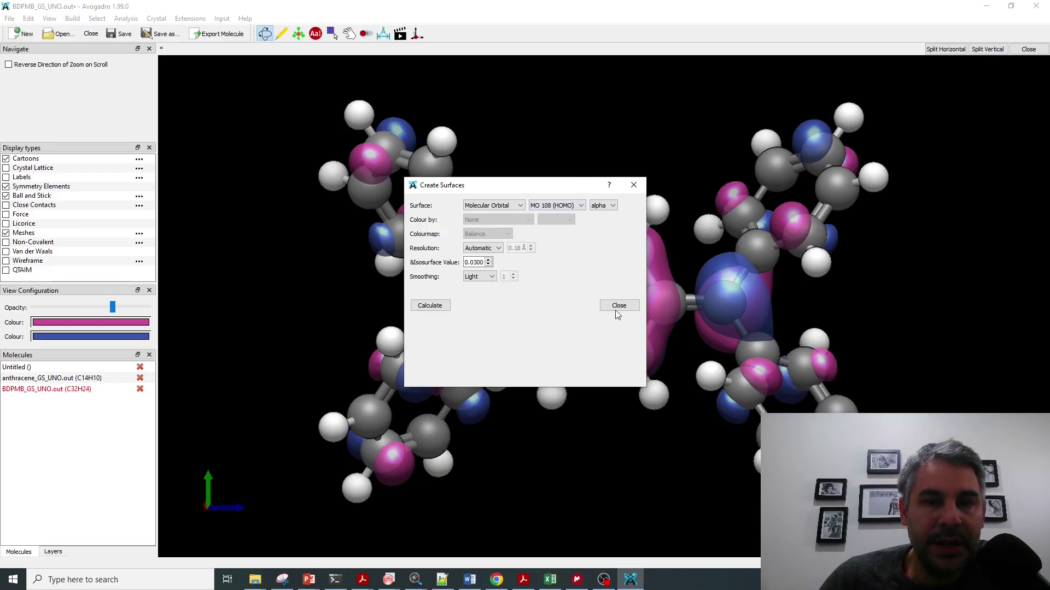
left_click(429, 306)
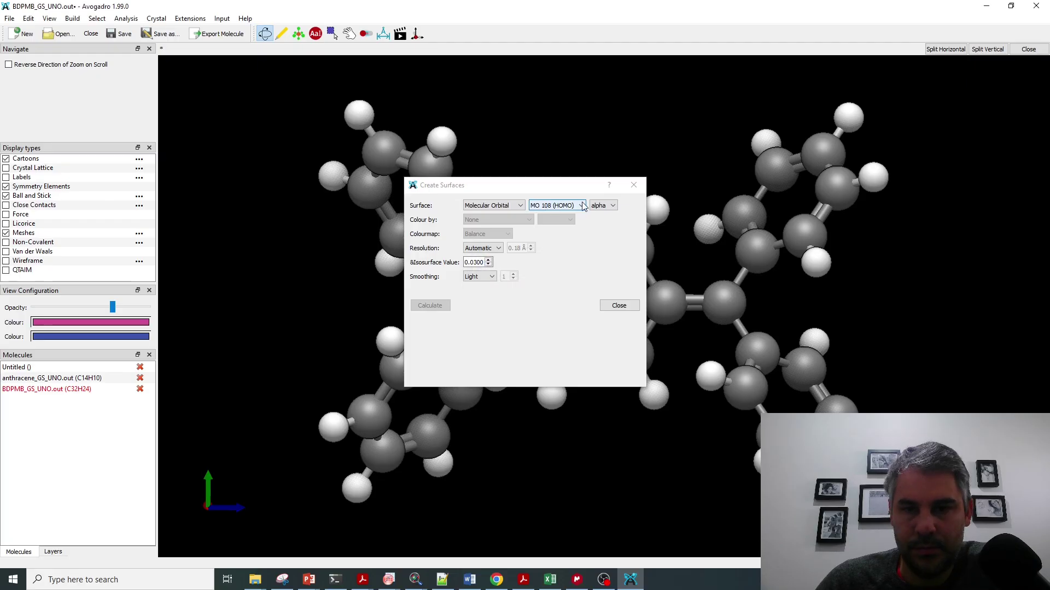
left_click(633, 185)
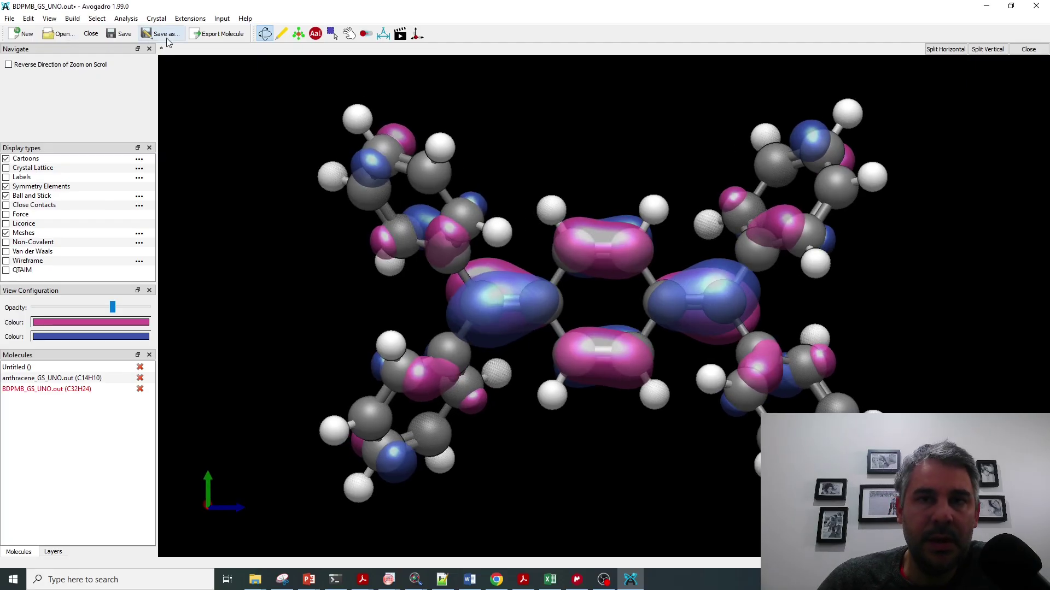
Export the HOMO orbital view as a PNG bitmap named THC_108_HOMO in the Orbital Visualization folder
left_click(9, 18)
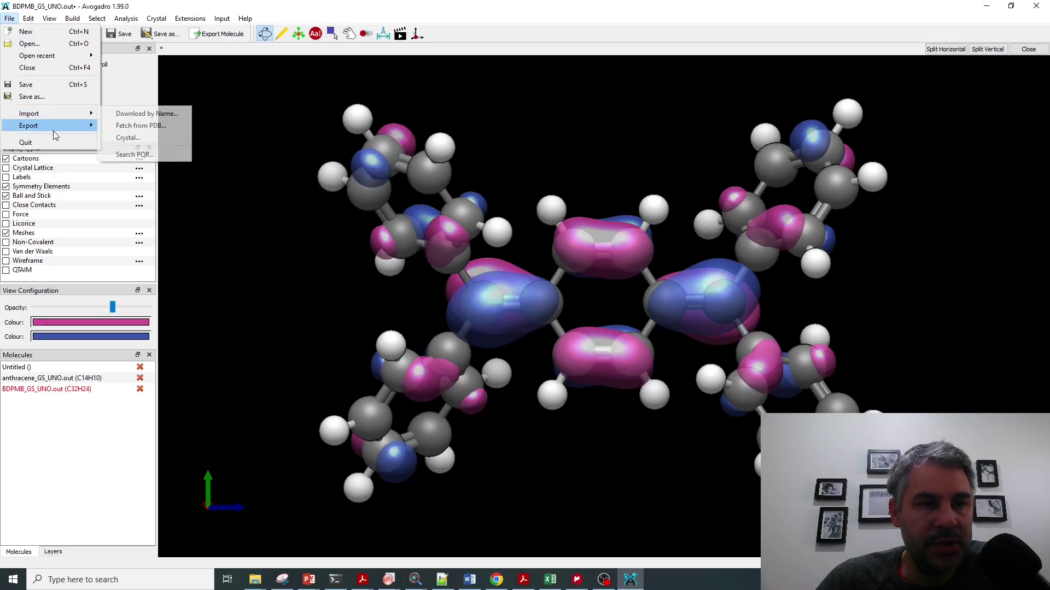
left_click(109, 127)
left_click_drag(117, 360, 142, 361)
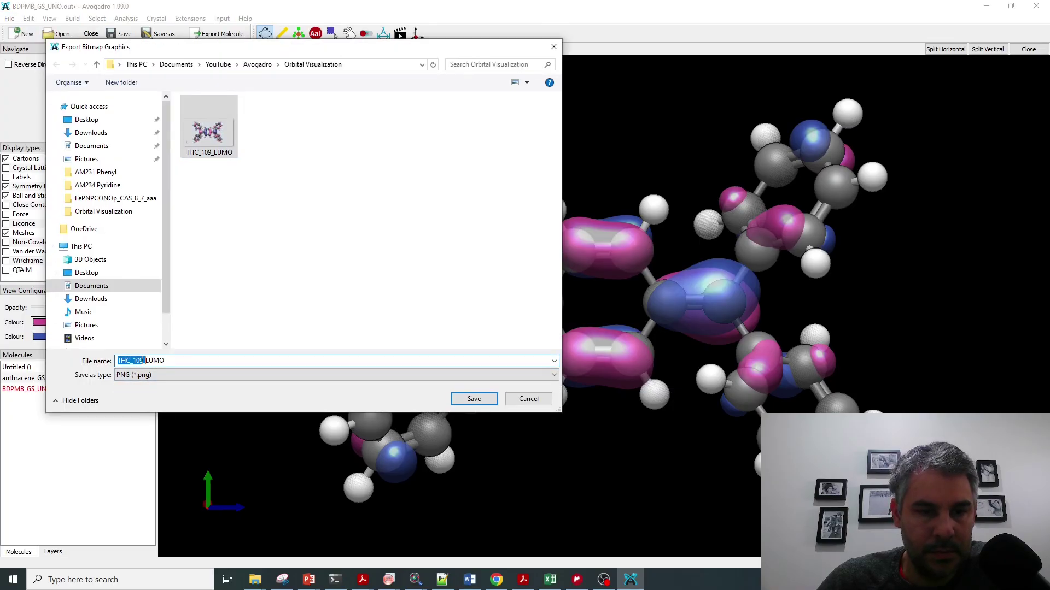
type("THC_108")
key("BackSpace")
key("BackSpace")
key("BackSpace")
key("BackSpace")
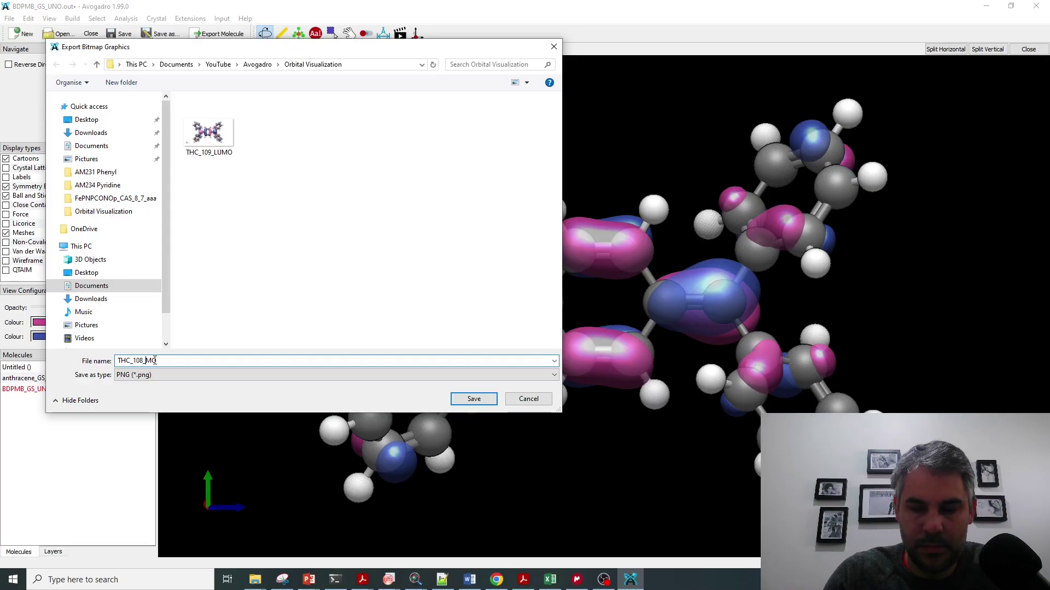
type("HOMO")
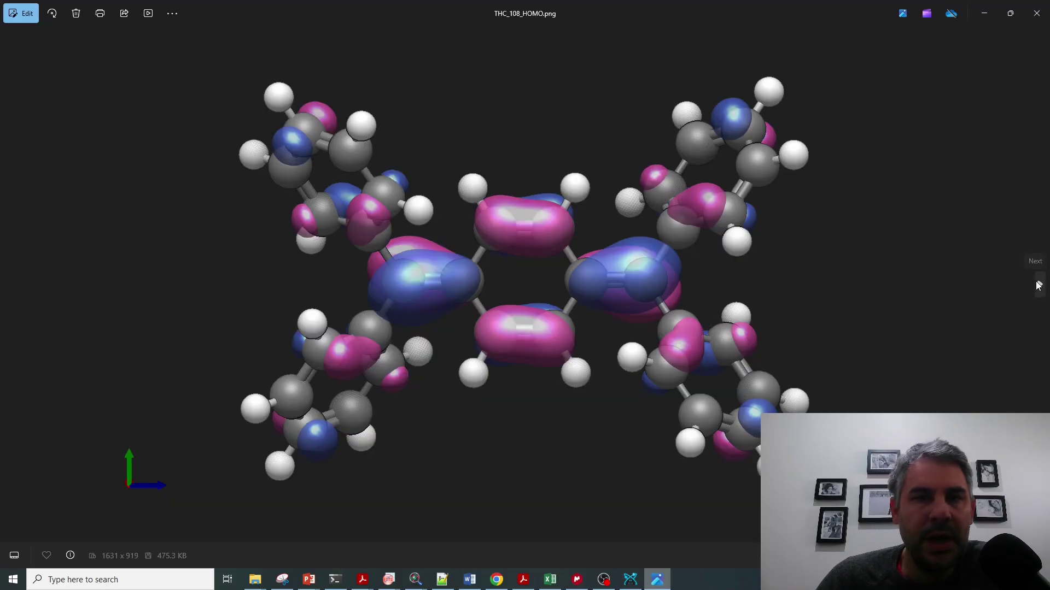
Compare the exported THC_108_HOMO image with THC_109_LUMO, and return to Avogadro to inspect the HOMO surface from a tilted side angle
left_click(1039, 286)
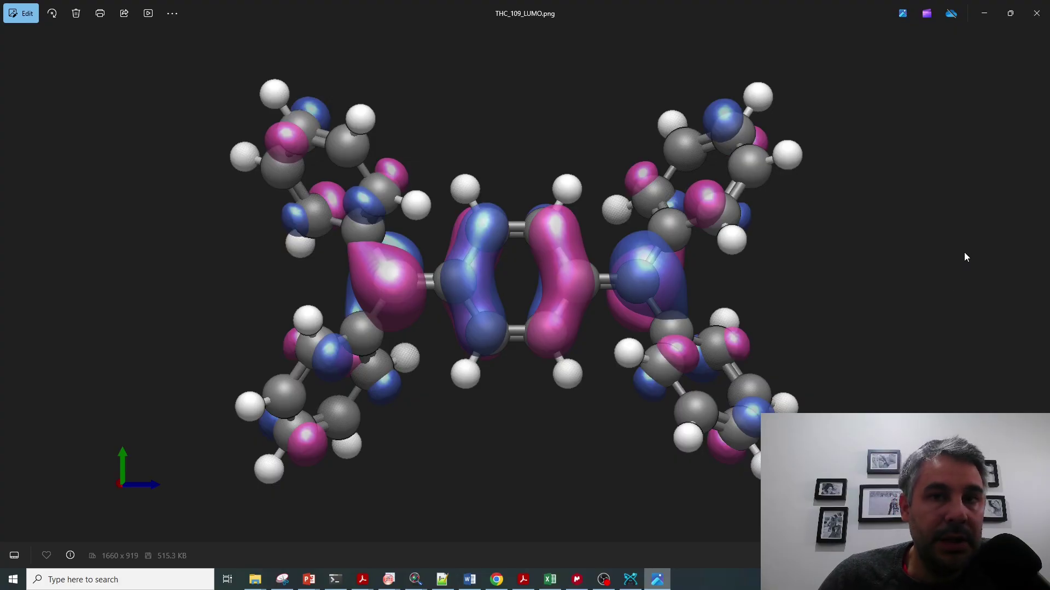
key("alt+Tab")
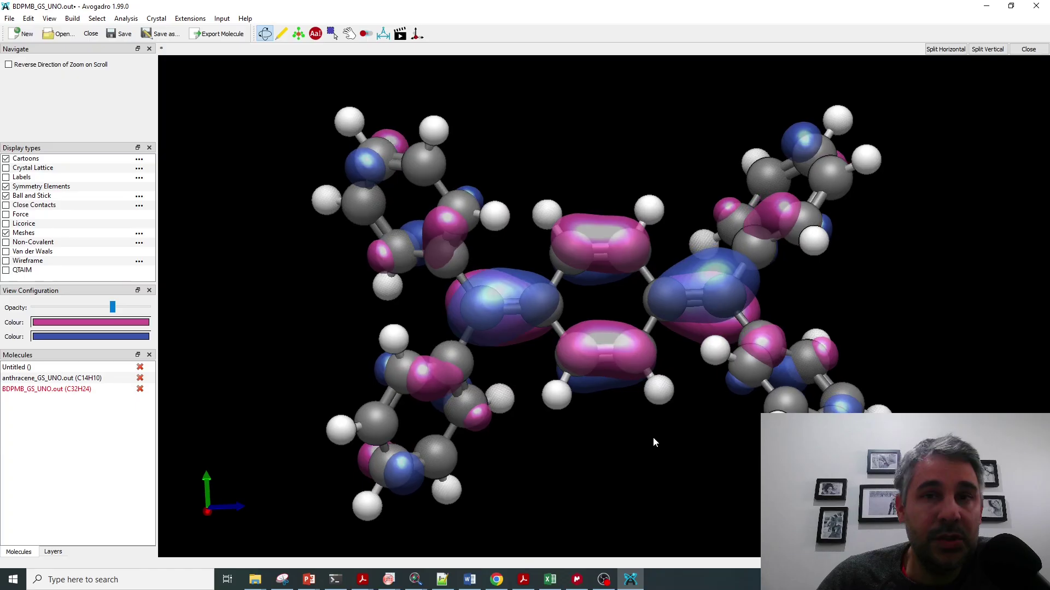
left_click_drag(652, 443, 380, 275)
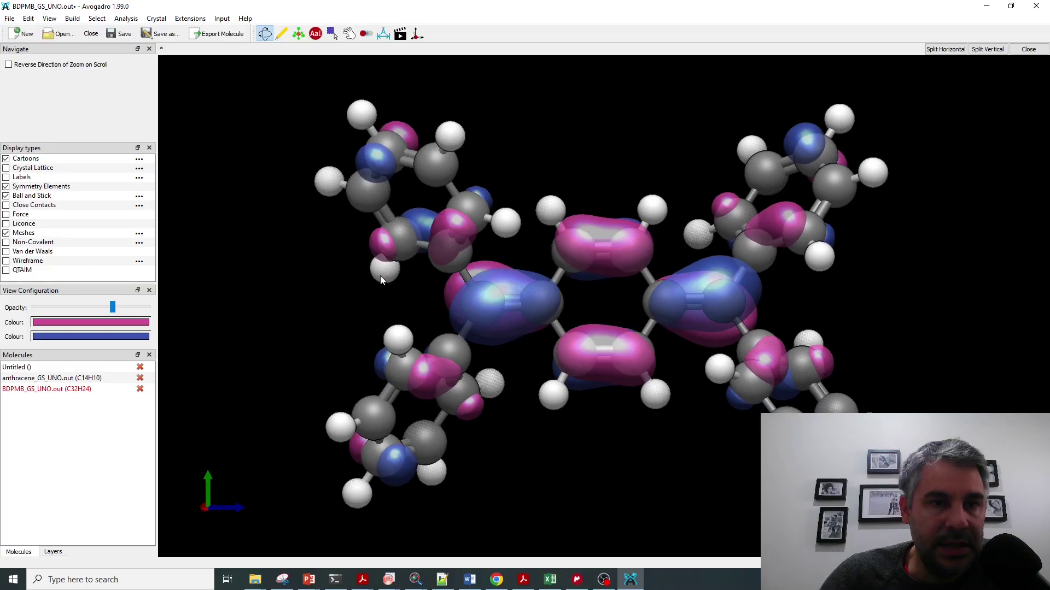
left_click_drag(329, 116, 311, 222)
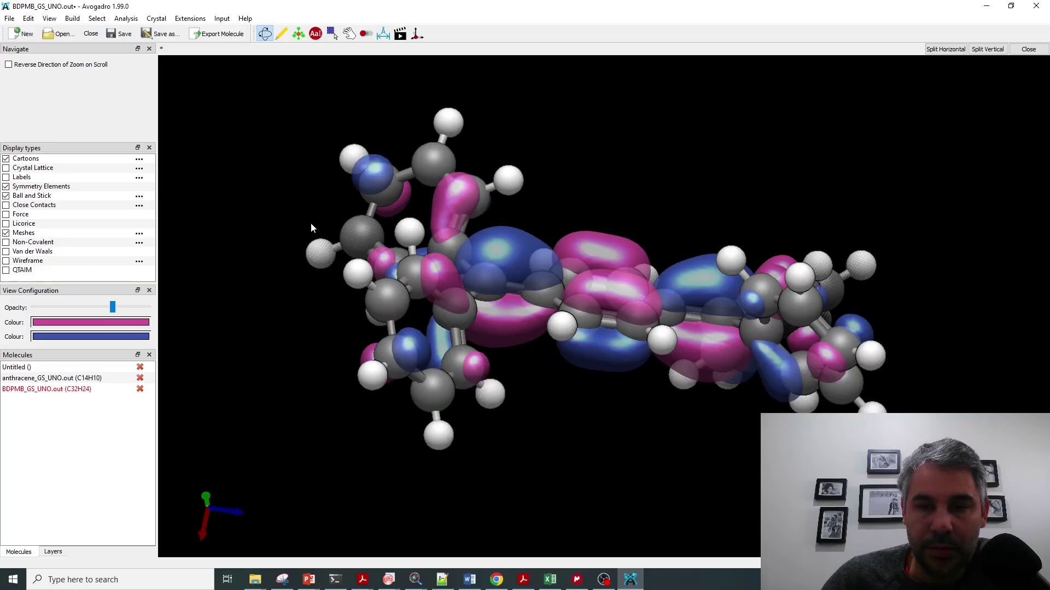